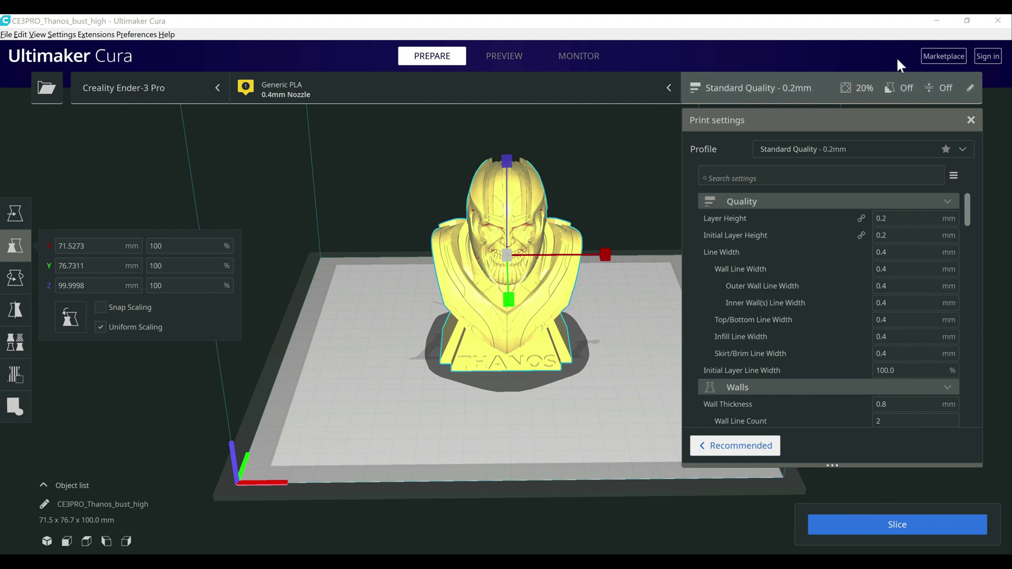
# Browse the Marketplace plugins and view the details of TabAntiWarping and Snapmaker2Plugin
pyautogui.click(943, 56)
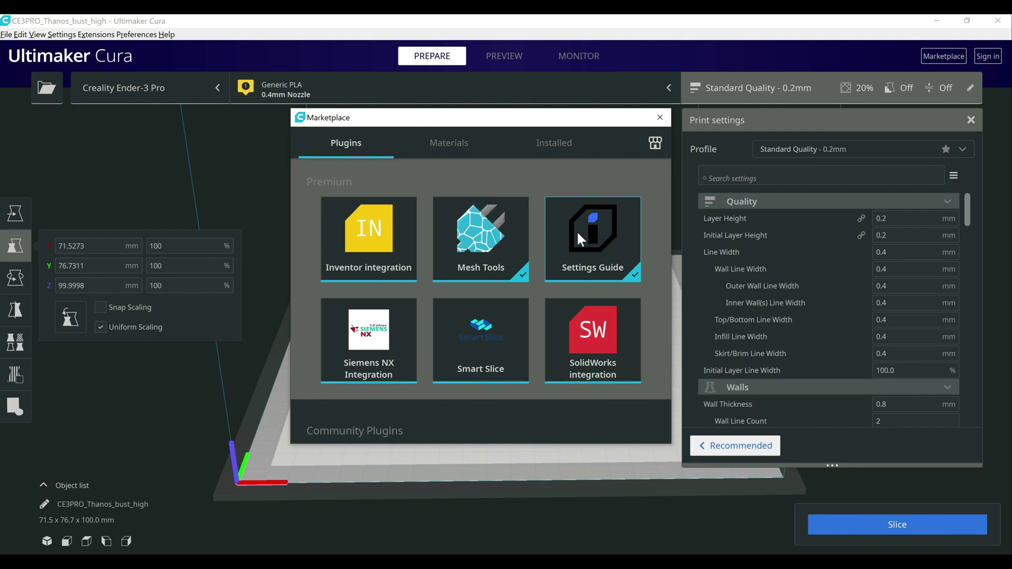
pyautogui.scroll(-1, 577, 239)
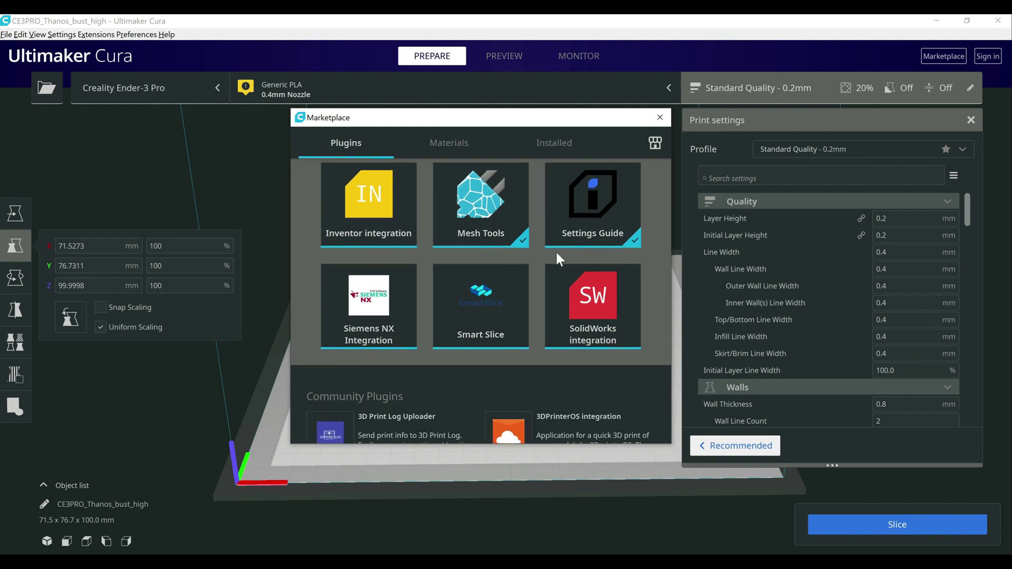
pyautogui.scroll(-10, 554, 243)
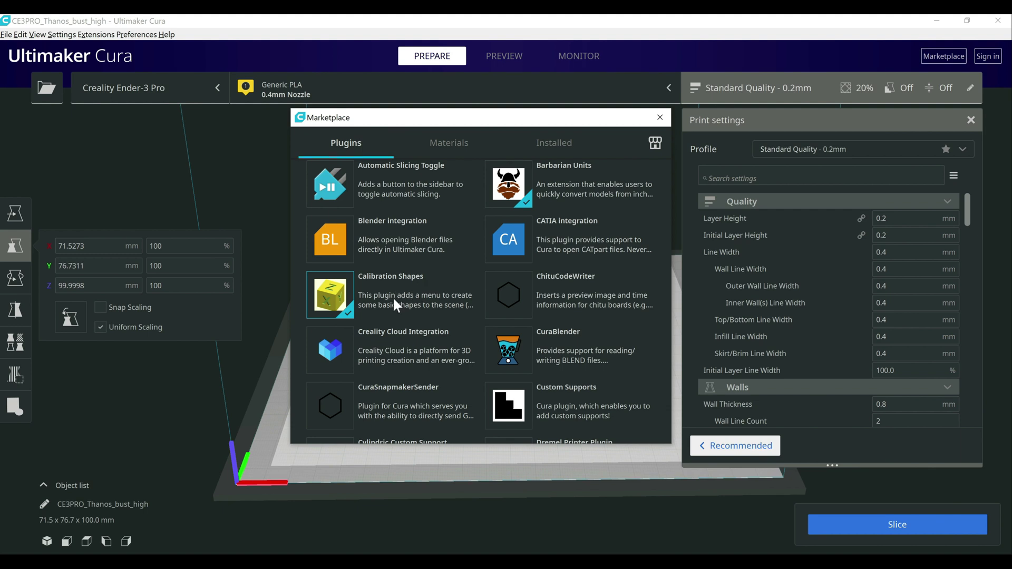
pyautogui.scroll(-5, 394, 296)
pyautogui.scroll(-14, 394, 293)
pyautogui.scroll(-10, 394, 293)
pyautogui.scroll(-10, 394, 293)
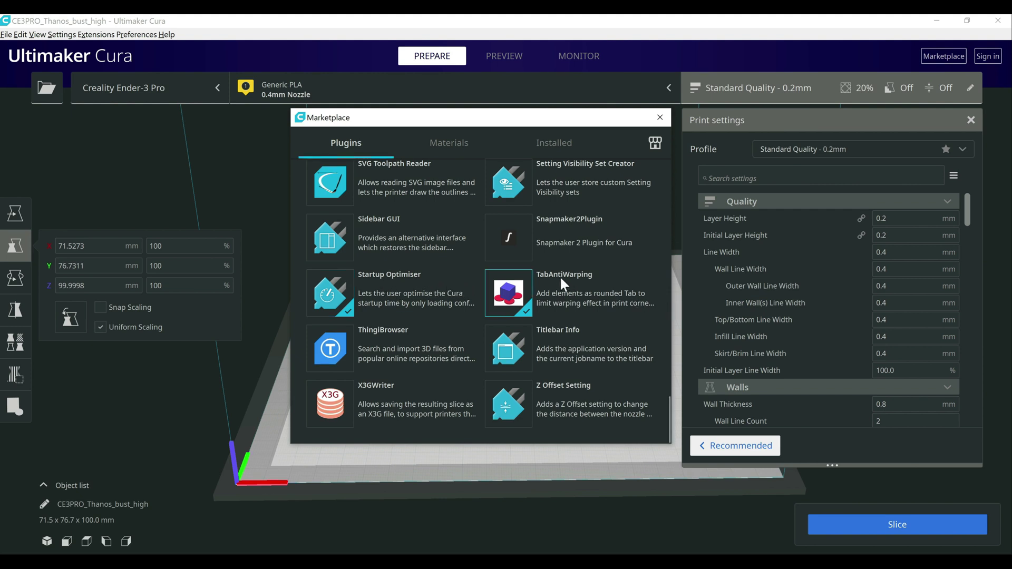
pyautogui.click(543, 277)
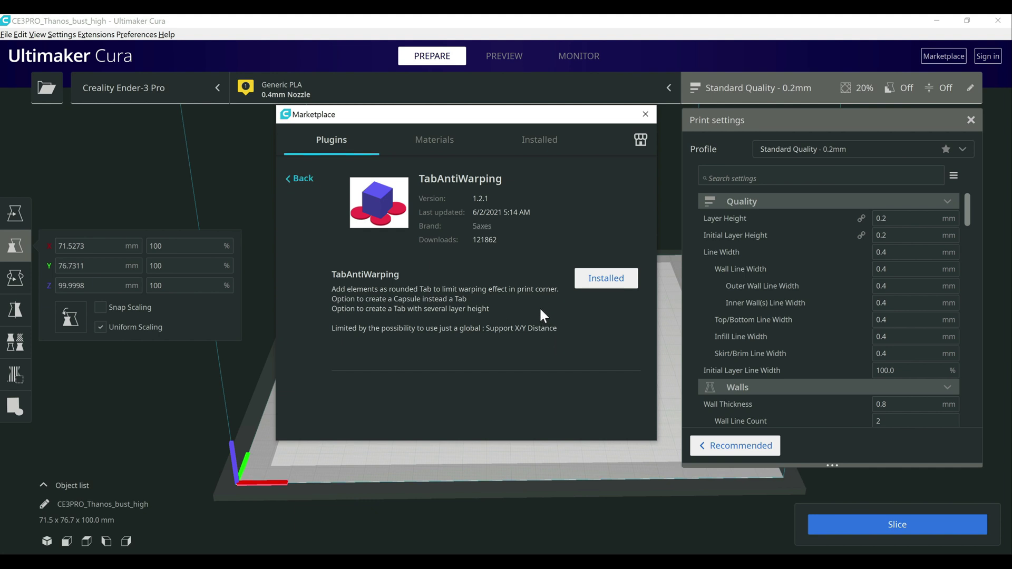
pyautogui.press('Escape')
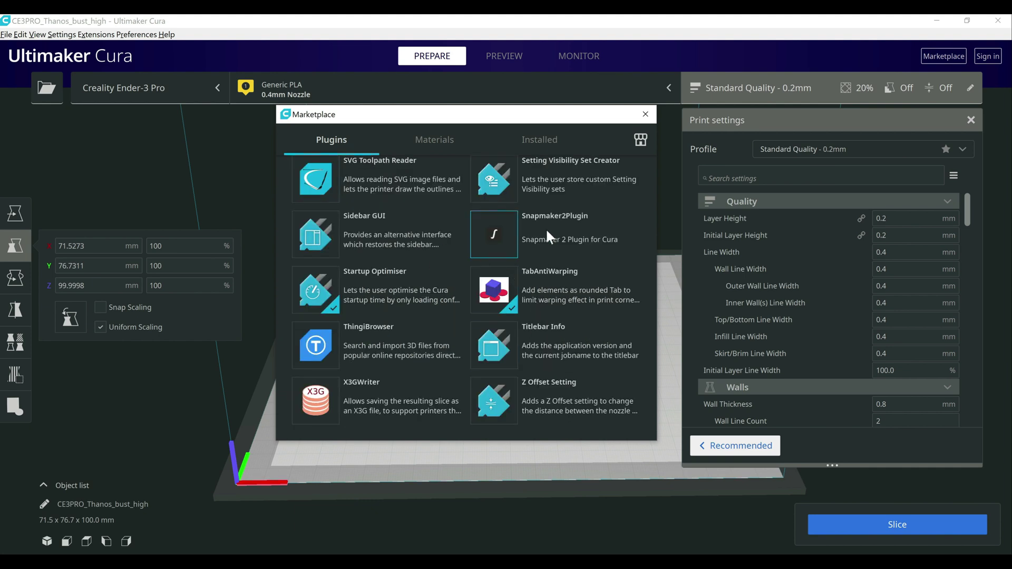
pyautogui.click(546, 216)
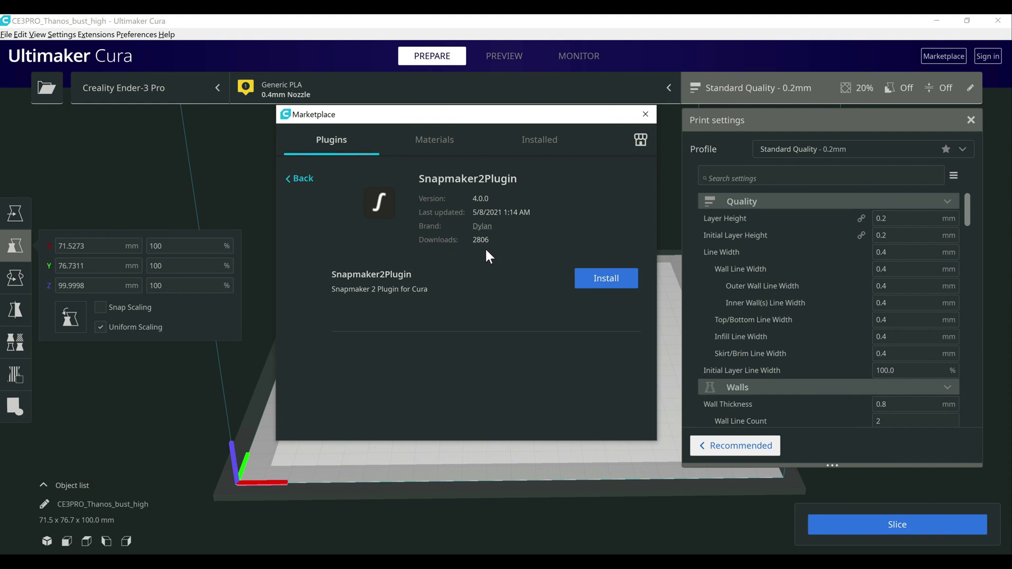
pyautogui.press('Escape')
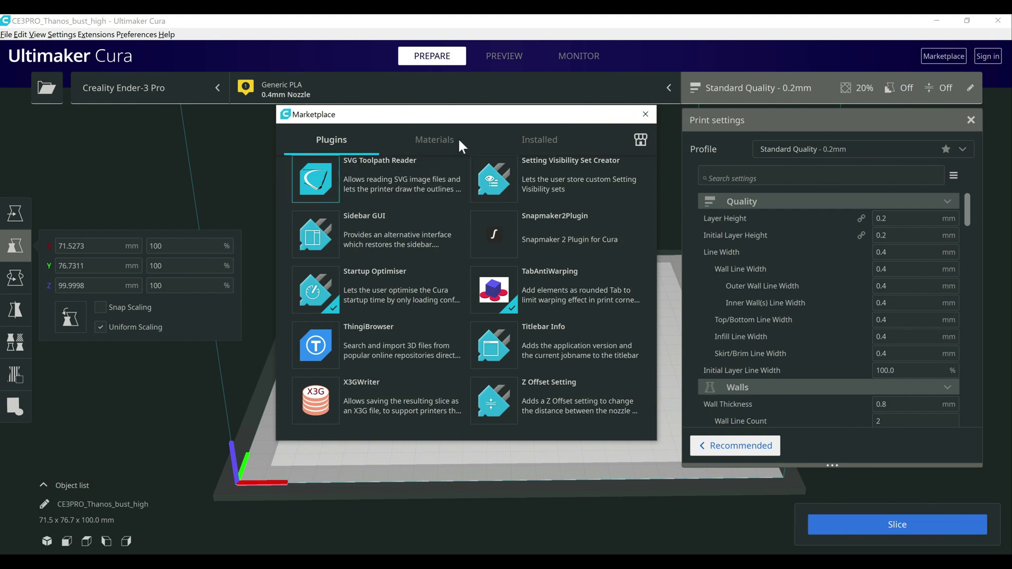
# Review the list of installed plugins in the Marketplace and close it
pyautogui.click(542, 141)
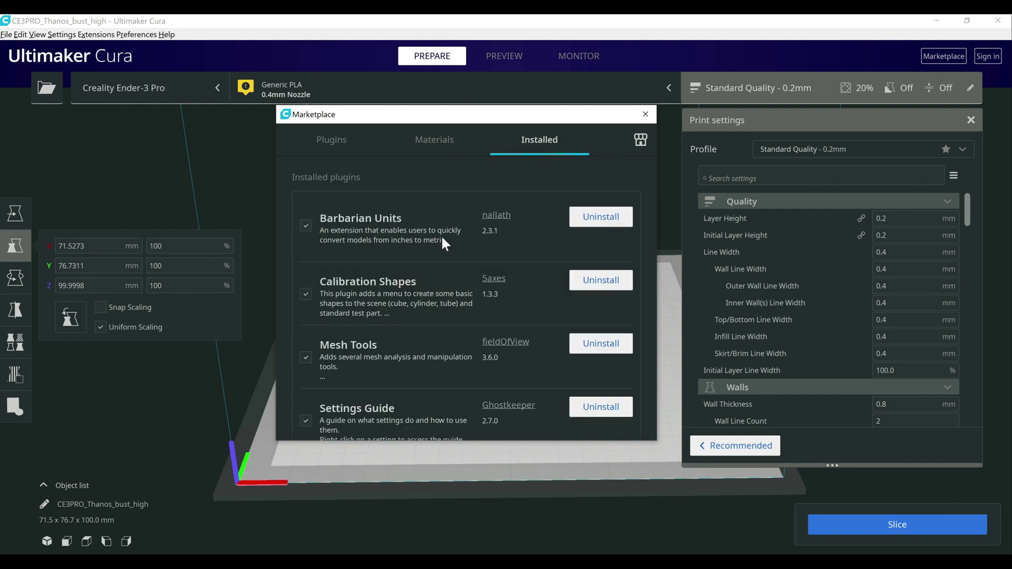
pyautogui.scroll(-5, 441, 235)
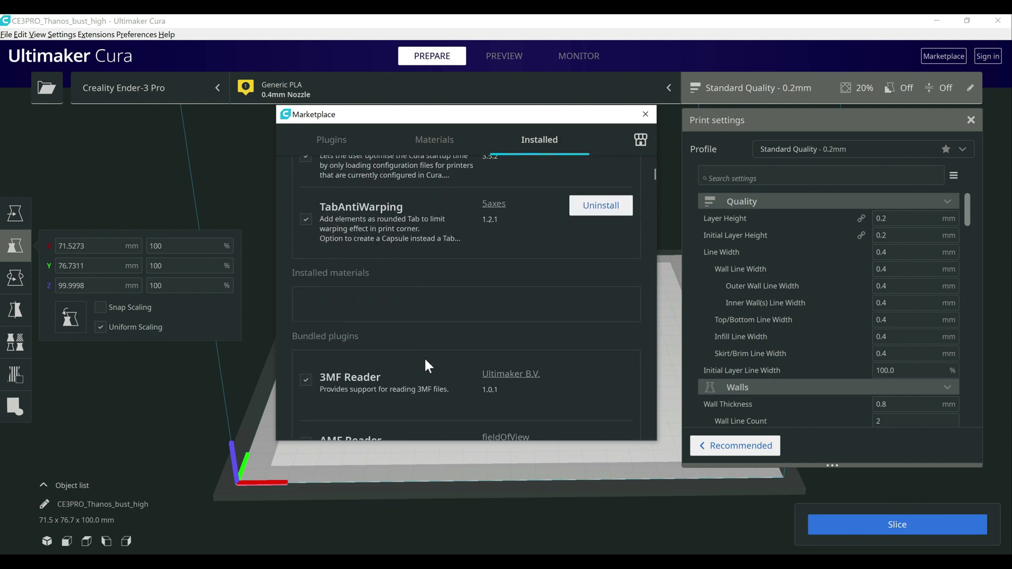
pyautogui.scroll(4, 425, 343)
pyautogui.scroll(-1, 428, 321)
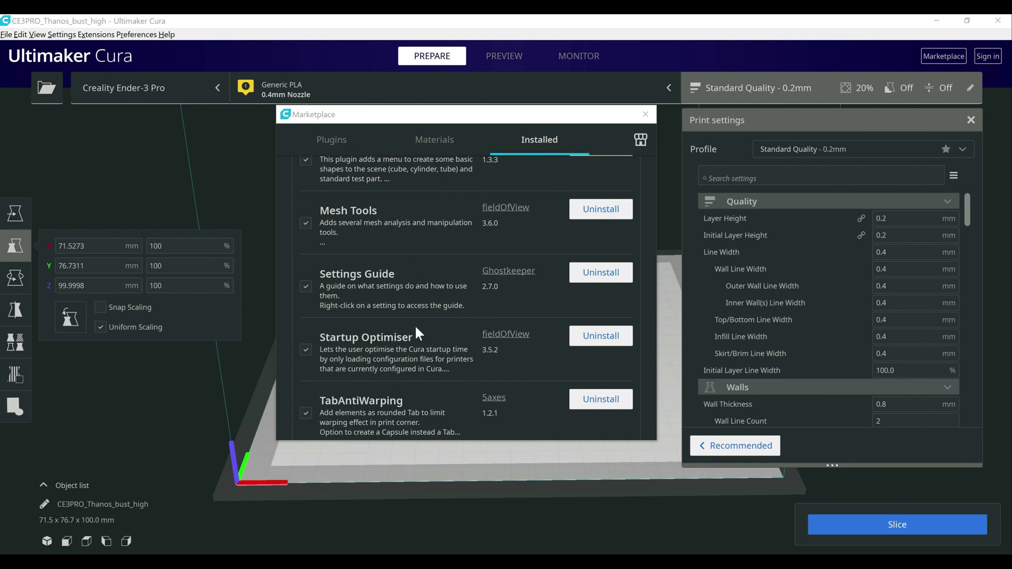
pyautogui.click(643, 116)
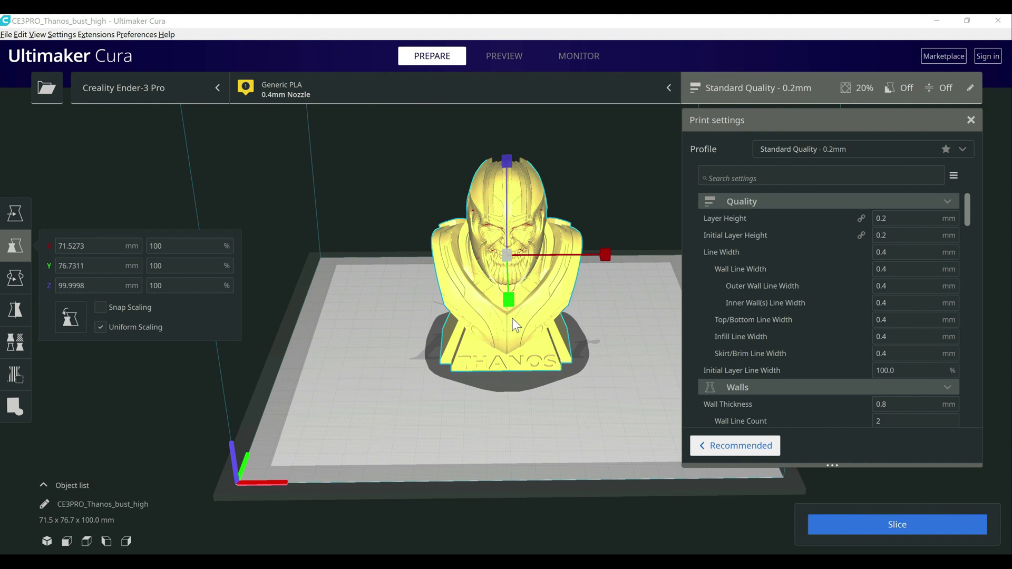
# Add a 25 mm anti-warping tab at the front right corner of the Thanos bust's base
pyautogui.click(14, 406)
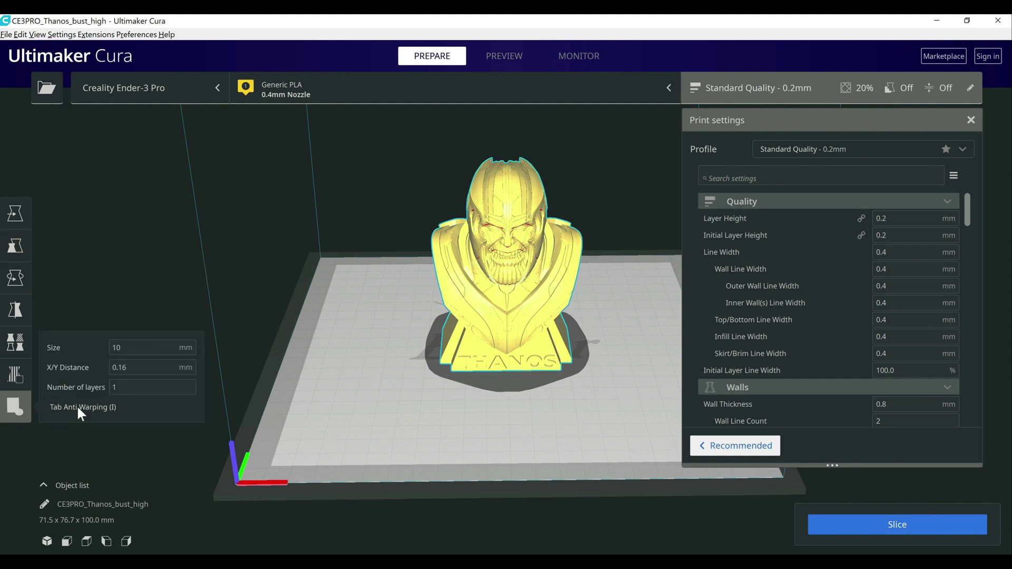
pyautogui.click(562, 365)
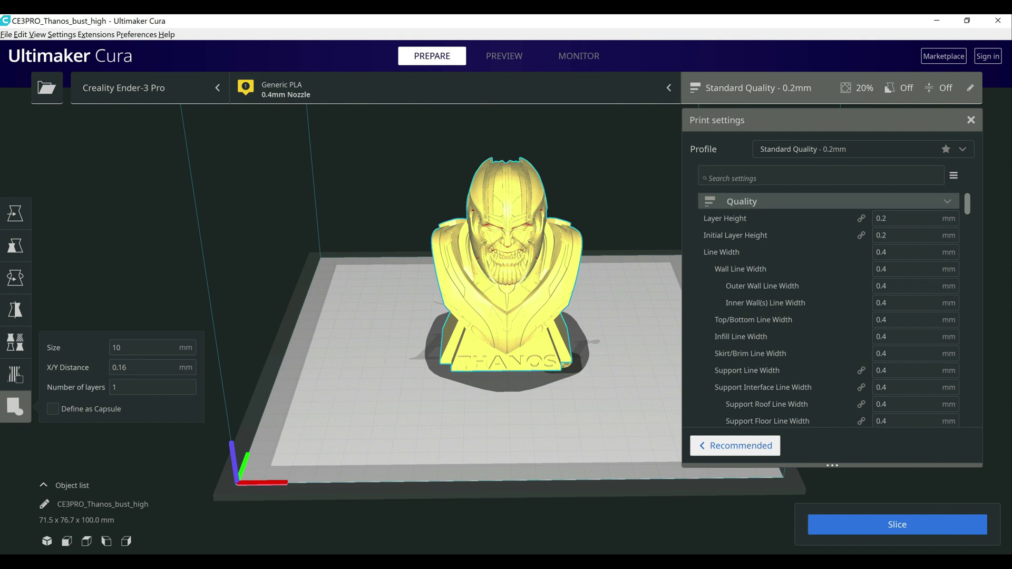
pyautogui.click(568, 369)
pyautogui.doubleClick(117, 347)
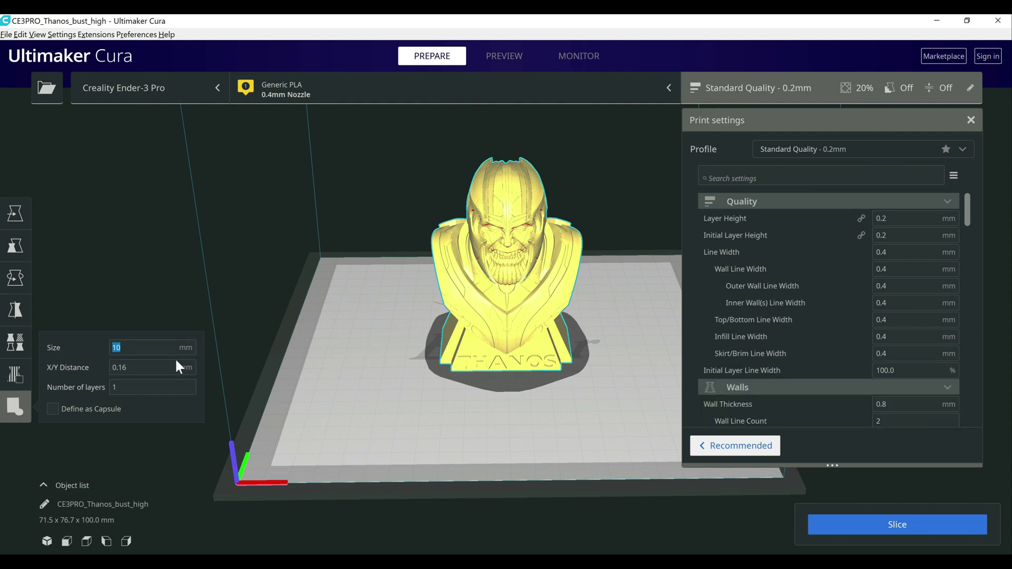
pyautogui.write('25')
pyautogui.click(565, 364)
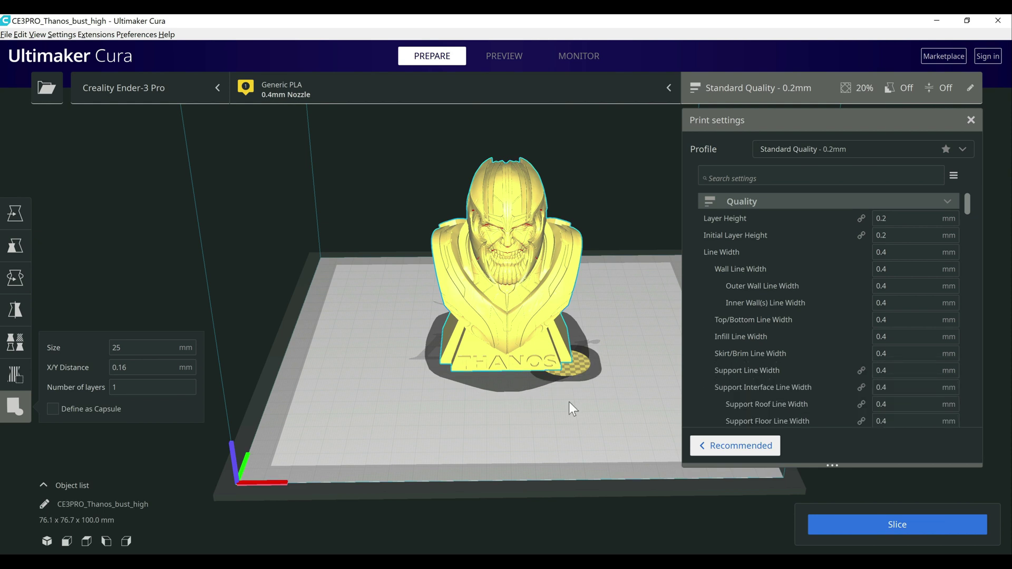
# Slice the bust and preview only its first layer around the anti-warping tab
pyautogui.click(868, 526)
pyautogui.click(641, 470)
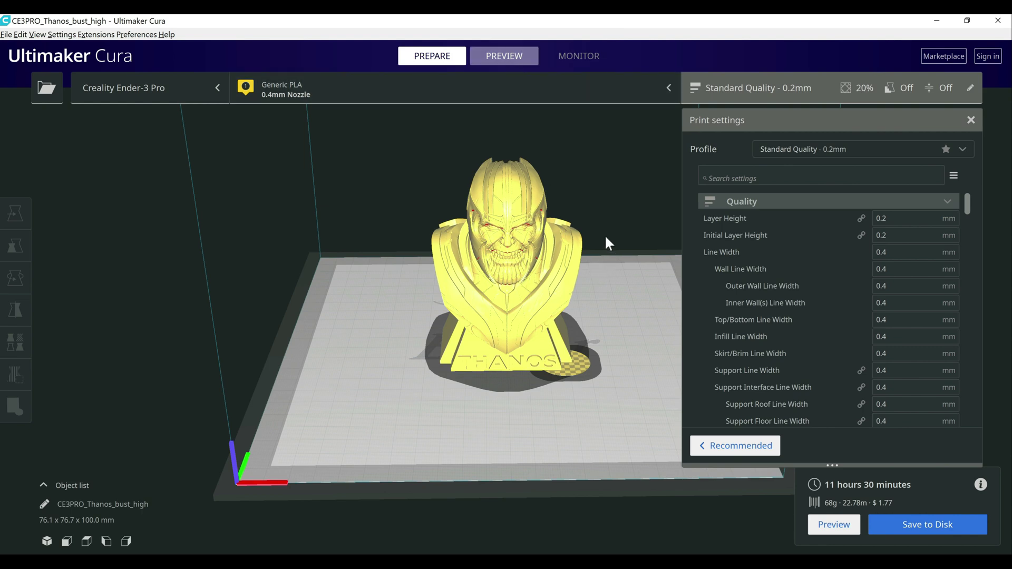
pyautogui.click(513, 57)
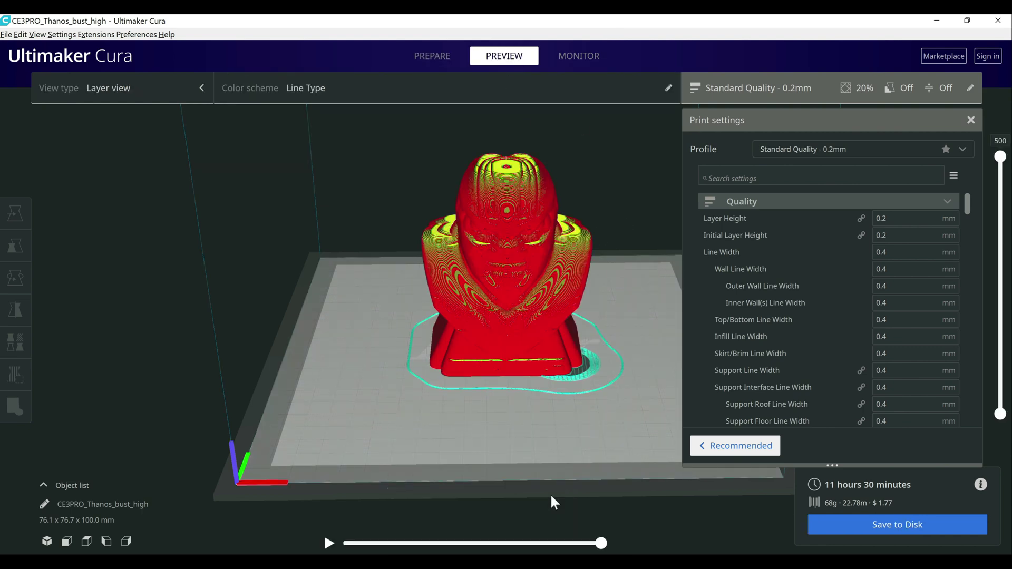
pyautogui.moveTo(630, 371)
pyautogui.mouseDown(button='right')
pyautogui.moveTo(623, 396)
pyautogui.moveTo(623, 376)
pyautogui.mouseUp(button='right')
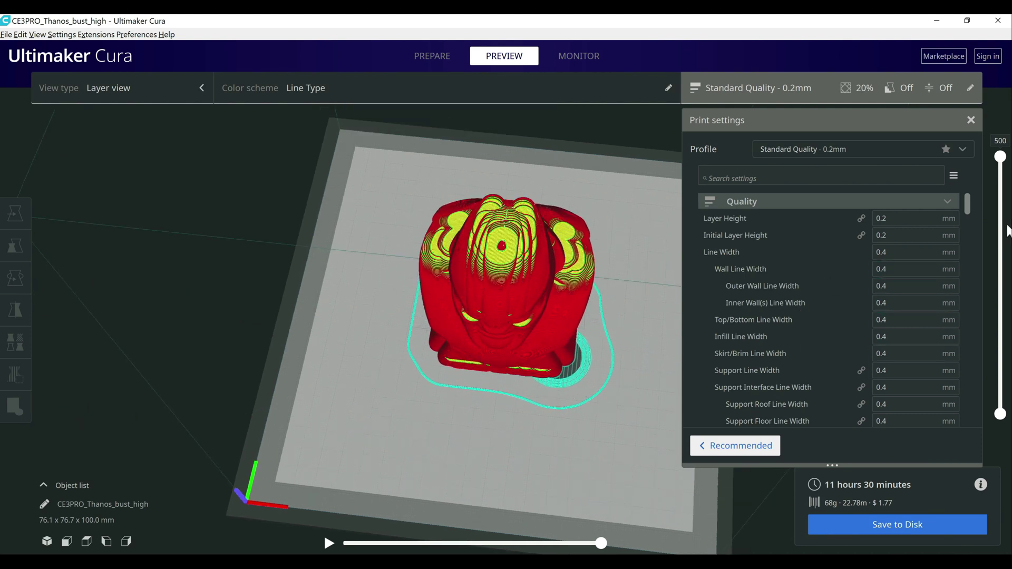
pyautogui.moveTo(1001, 157); pyautogui.dragTo(990, 419)
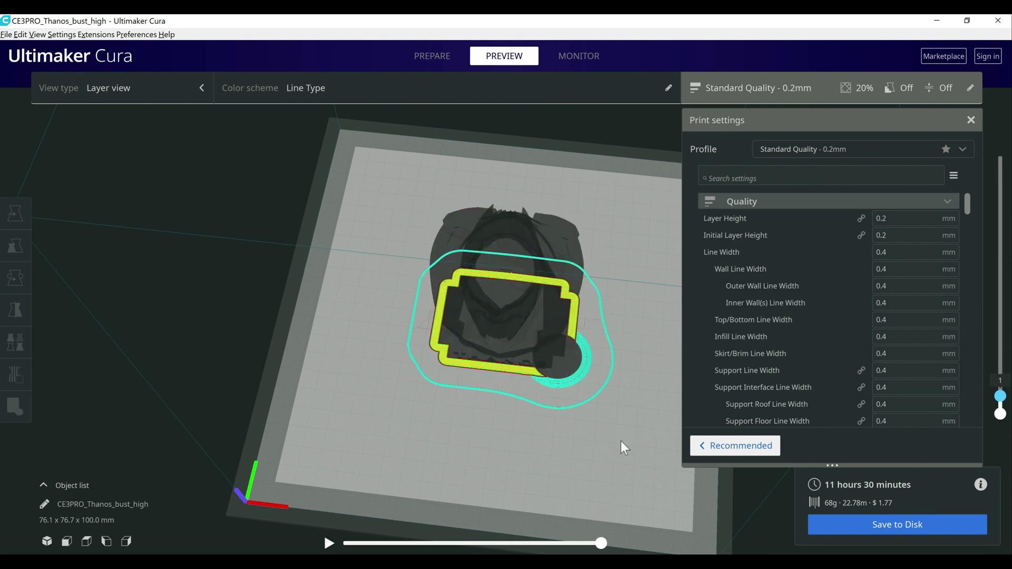
pyautogui.scroll(6, 624, 448)
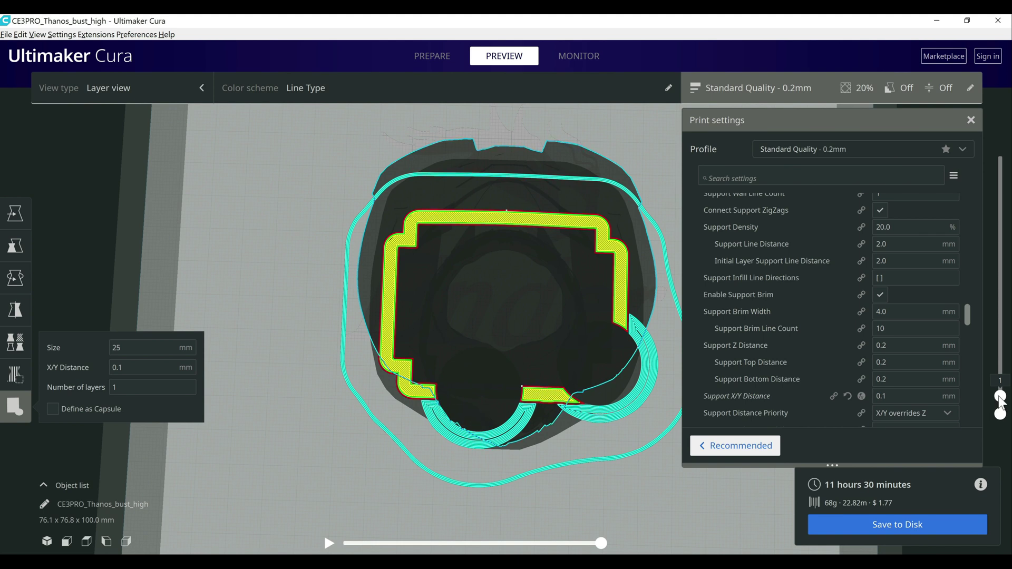
# Preview the tabs up to layers 5 and 15, and toggle off Enable Support Brim
pyautogui.moveTo(1000, 397); pyautogui.dragTo(1000, 394)
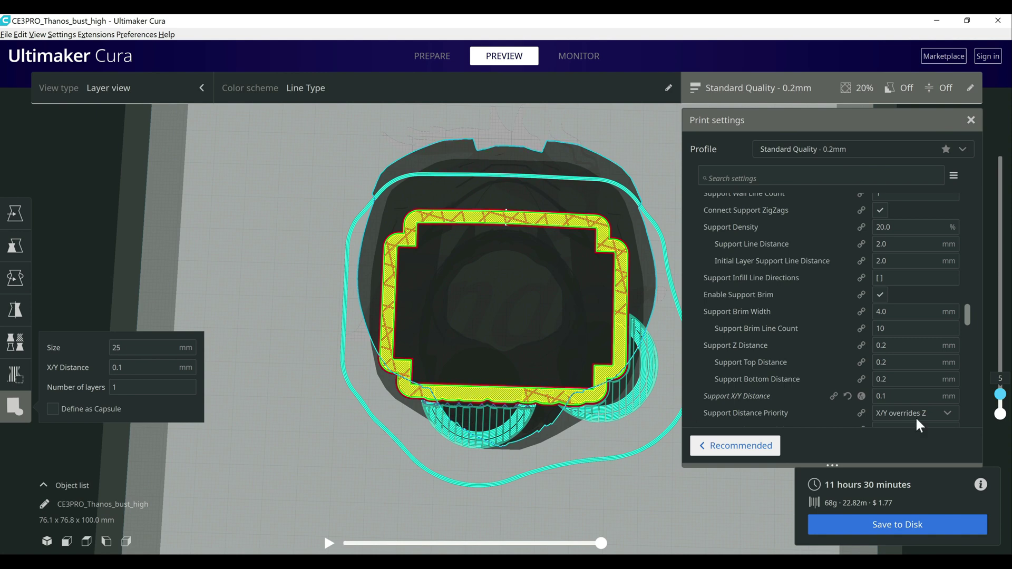
pyautogui.moveTo(999, 399)
pyautogui.mouseDown()
pyautogui.moveTo(997, 368)
pyautogui.moveTo(999, 389)
pyautogui.mouseUp()
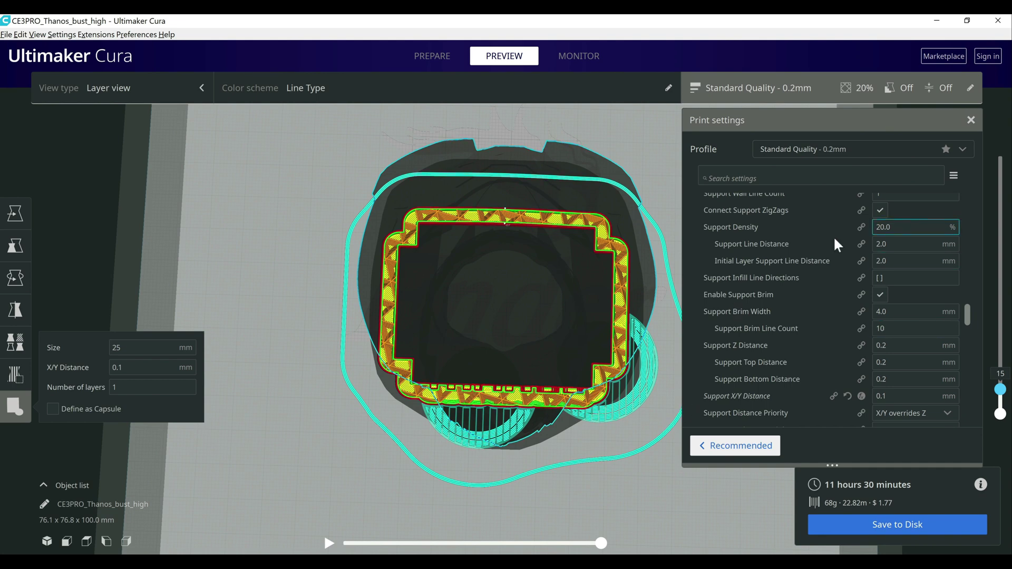
pyautogui.moveTo(839, 296)
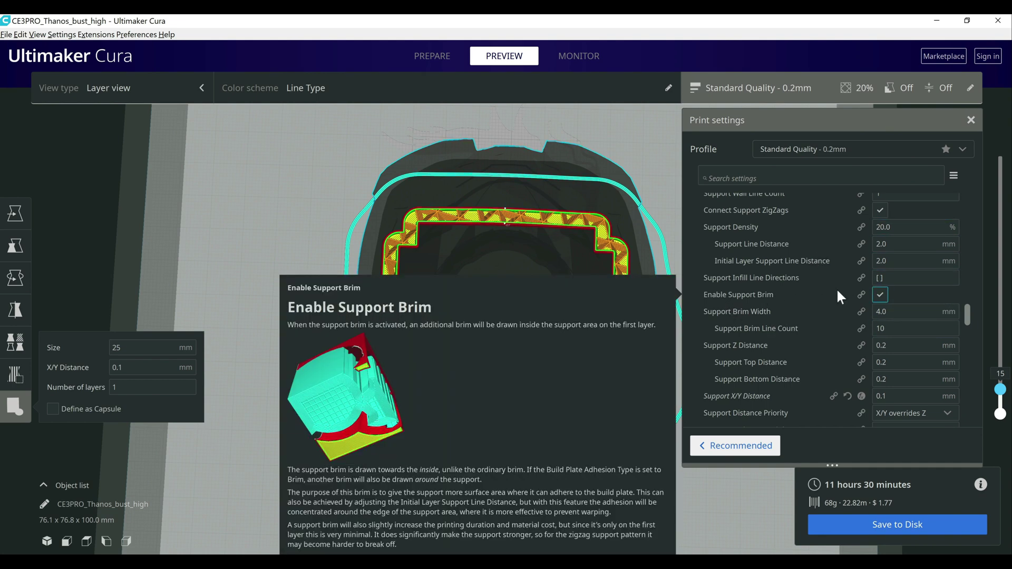
pyautogui.click(885, 295)
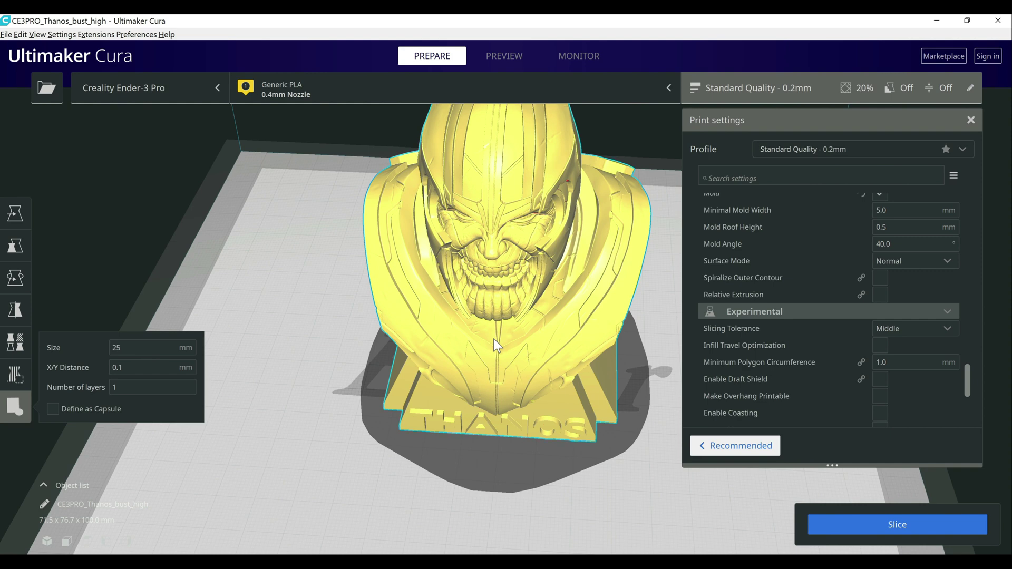
# Run Check mesh from Mesh Tools on the Thanos bust and review the available mesh repair commands
pyautogui.rightClick(494, 338)
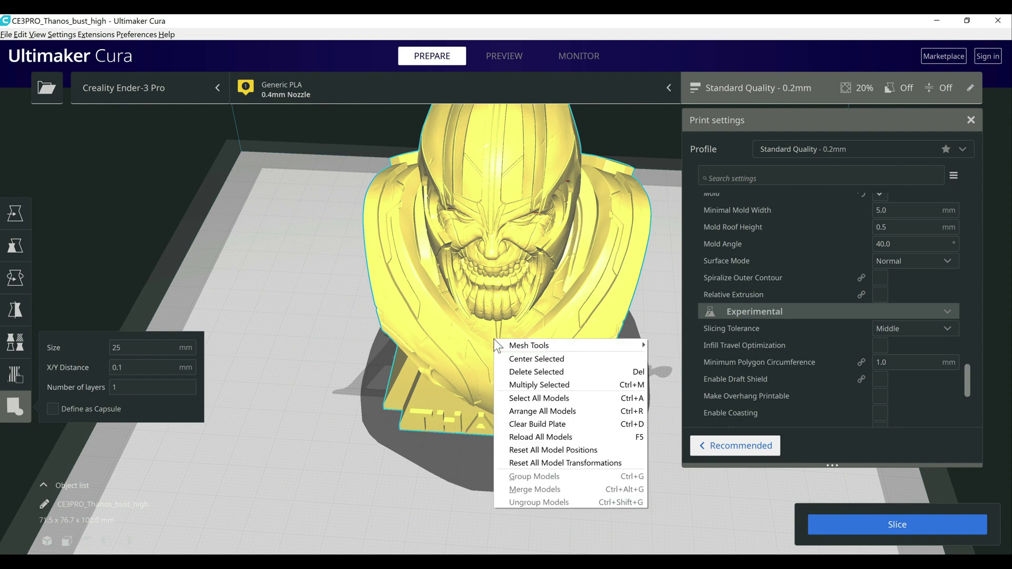
pyautogui.moveTo(525, 345)
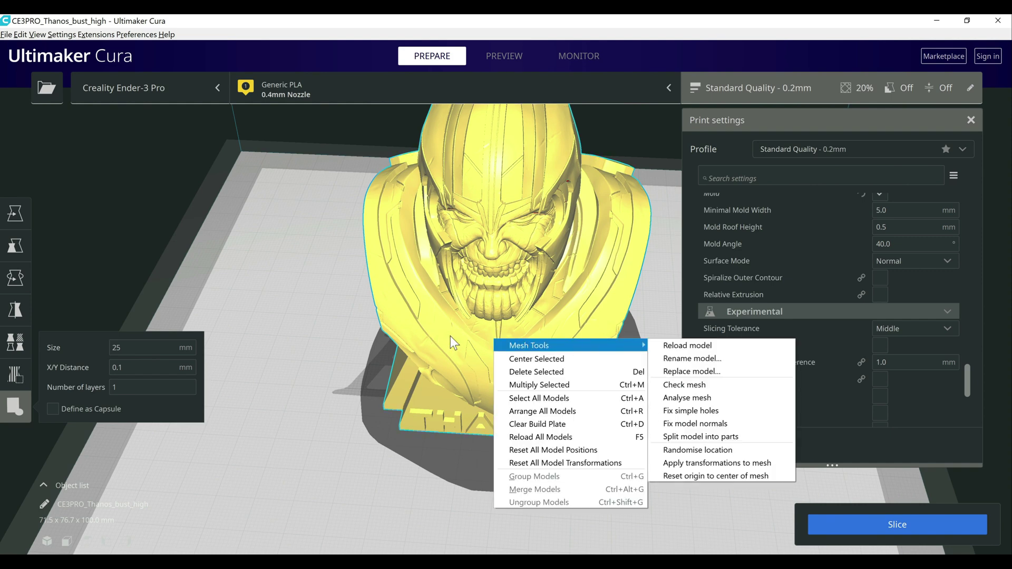
pyautogui.click(96, 34)
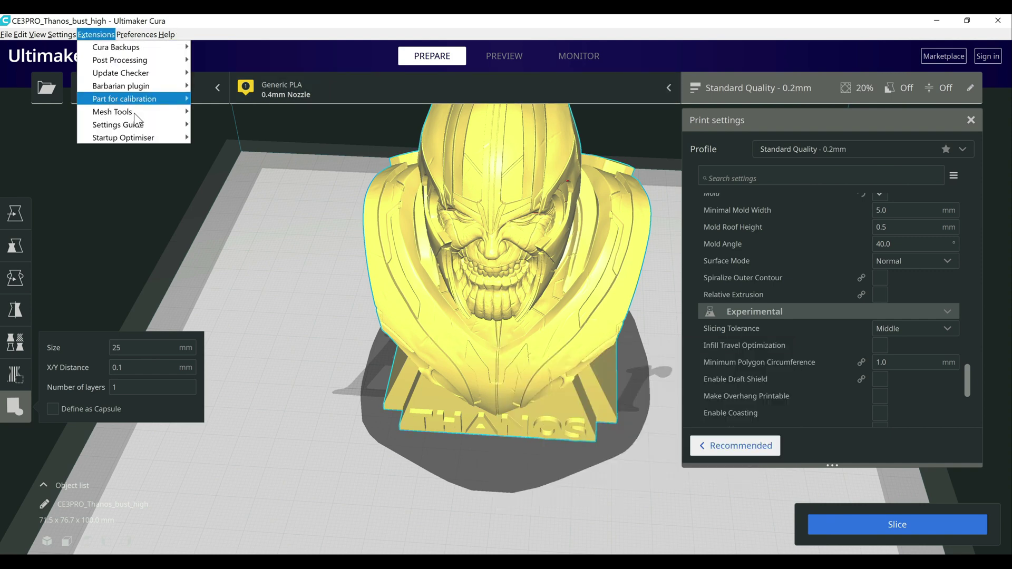
pyautogui.click(460, 334)
pyautogui.rightClick(460, 334)
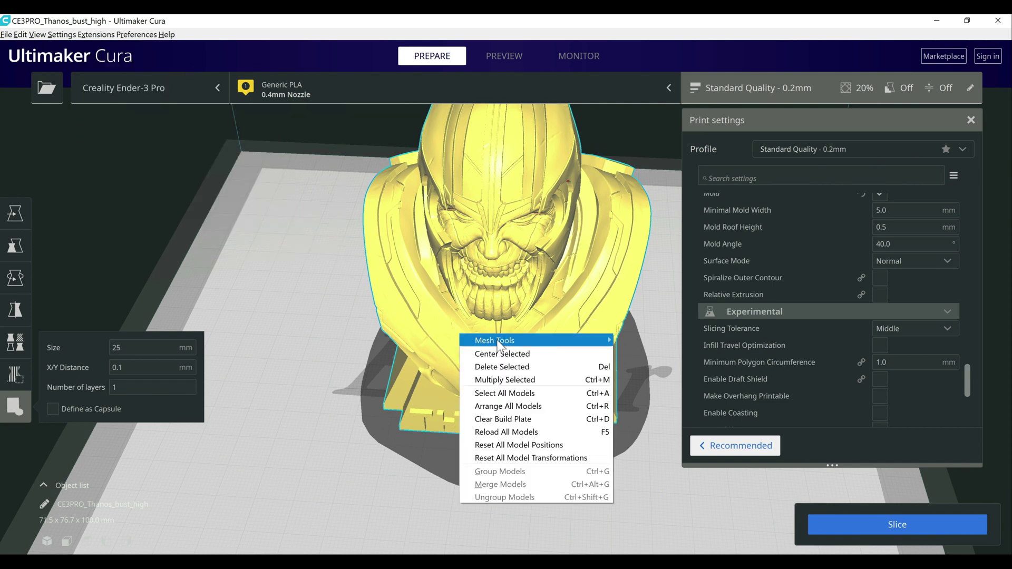
pyautogui.moveTo(499, 345)
pyautogui.click(641, 380)
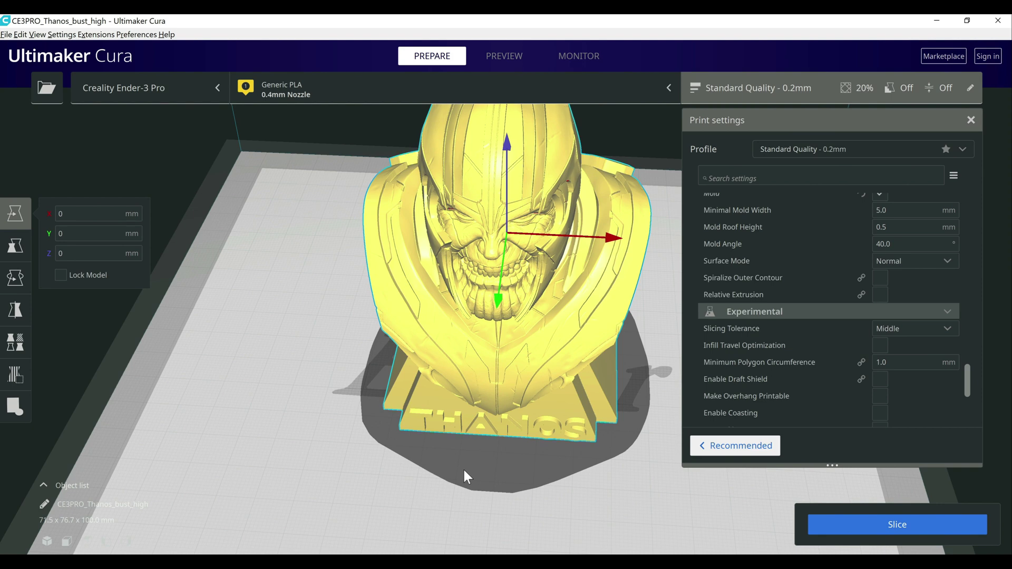
pyautogui.rightClick(530, 286)
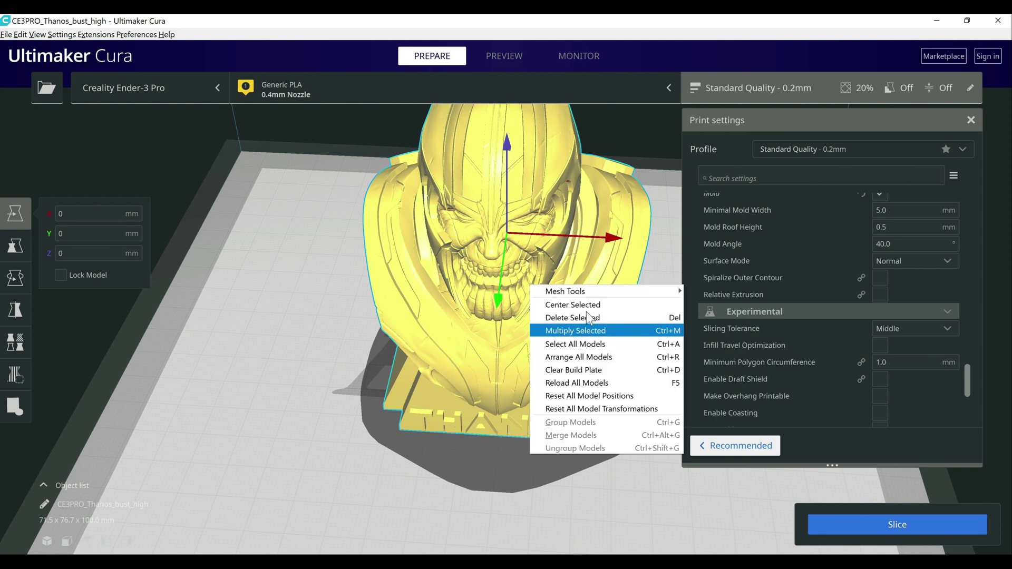
pyautogui.moveTo(588, 293)
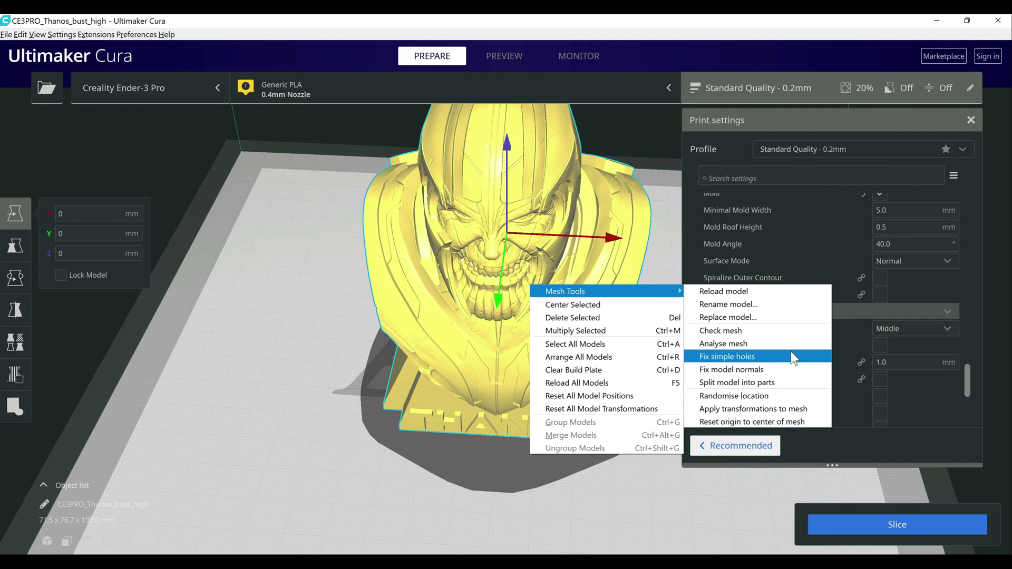
pyautogui.click(475, 334)
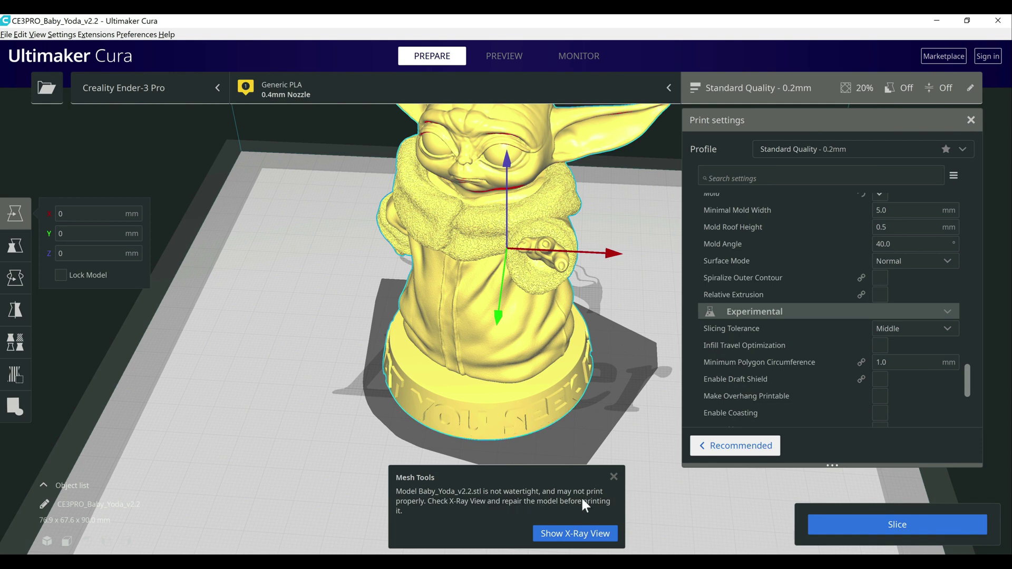
# Request the X-Ray View for the Baby Yoda model and inspect the figure from another angle
pyautogui.click(573, 535)
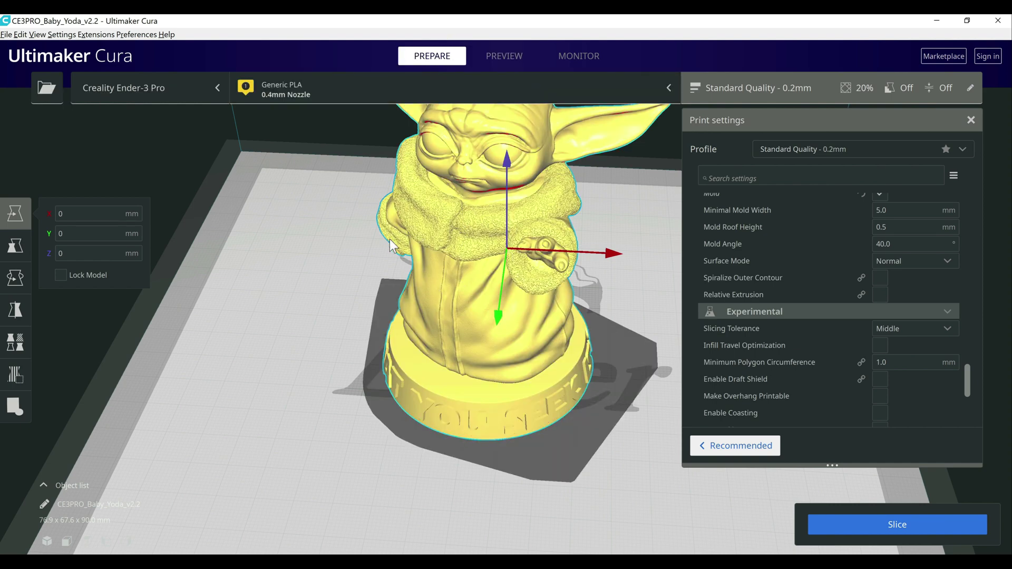
pyautogui.moveTo(447, 247); pyautogui.dragTo(543, 256, button='right')
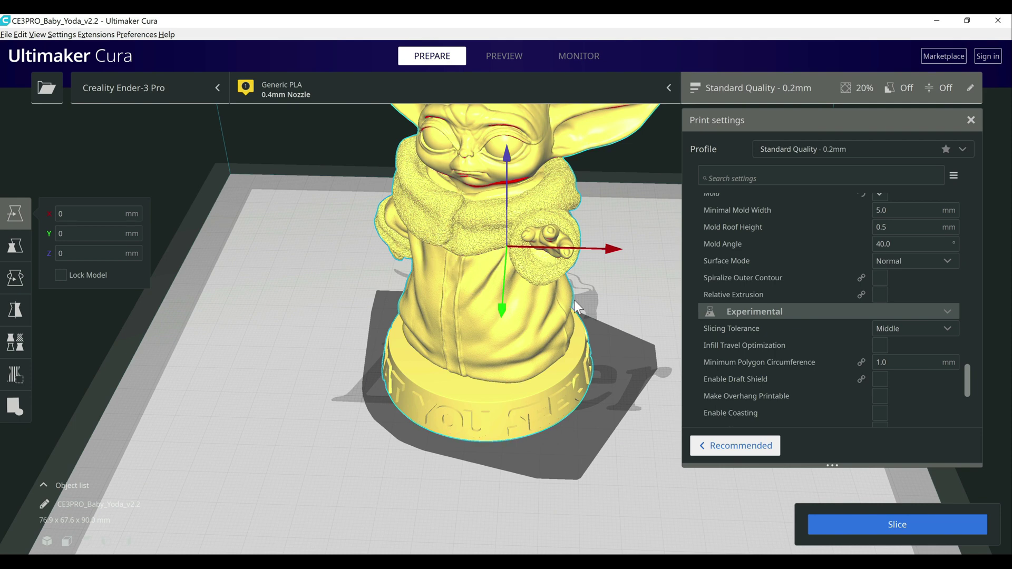
# Run Analyse mesh from Mesh Tools on the Baby Yoda model
pyautogui.click(632, 289)
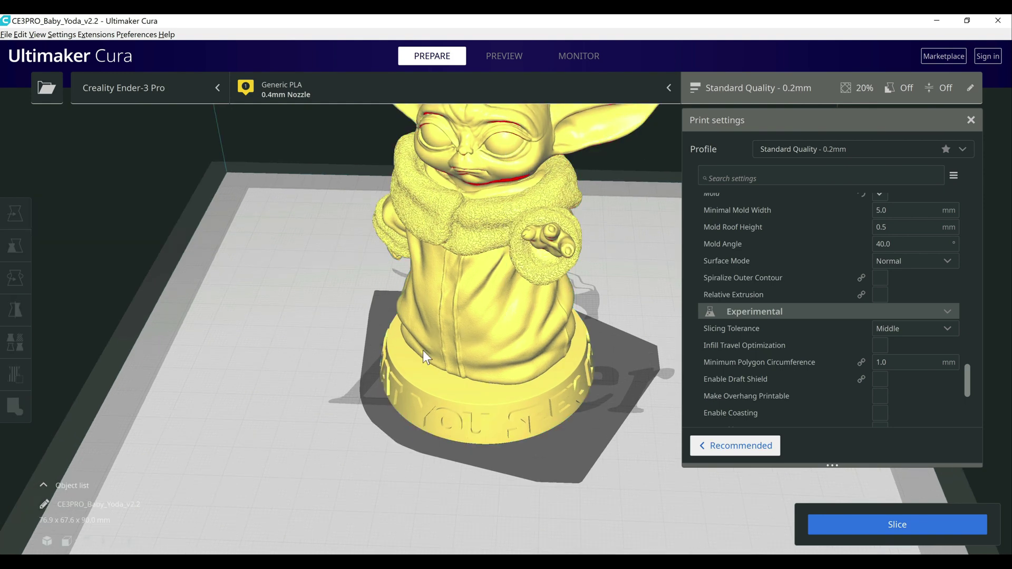
pyautogui.rightClick(490, 296)
pyautogui.moveTo(636, 301)
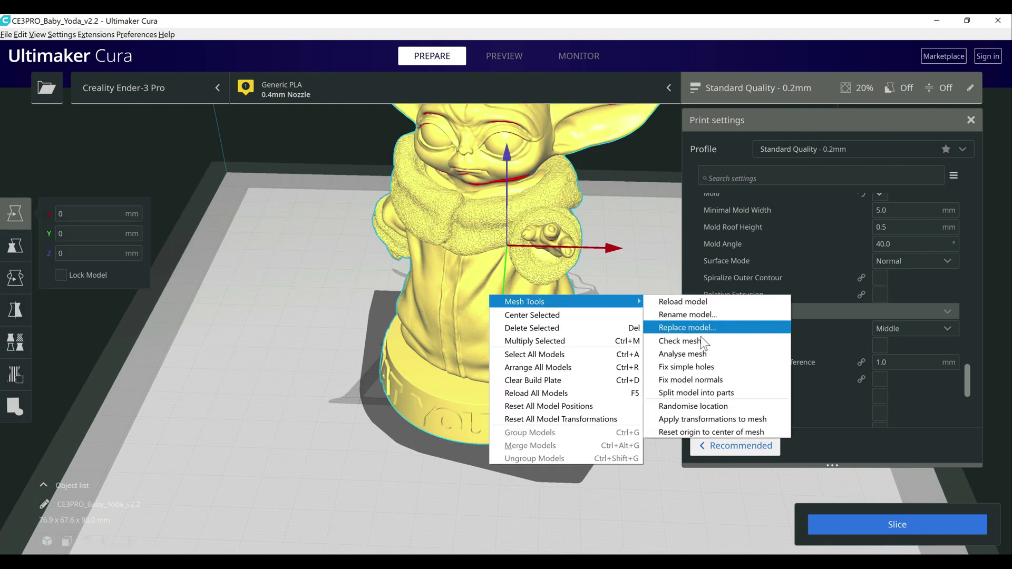
pyautogui.click(703, 353)
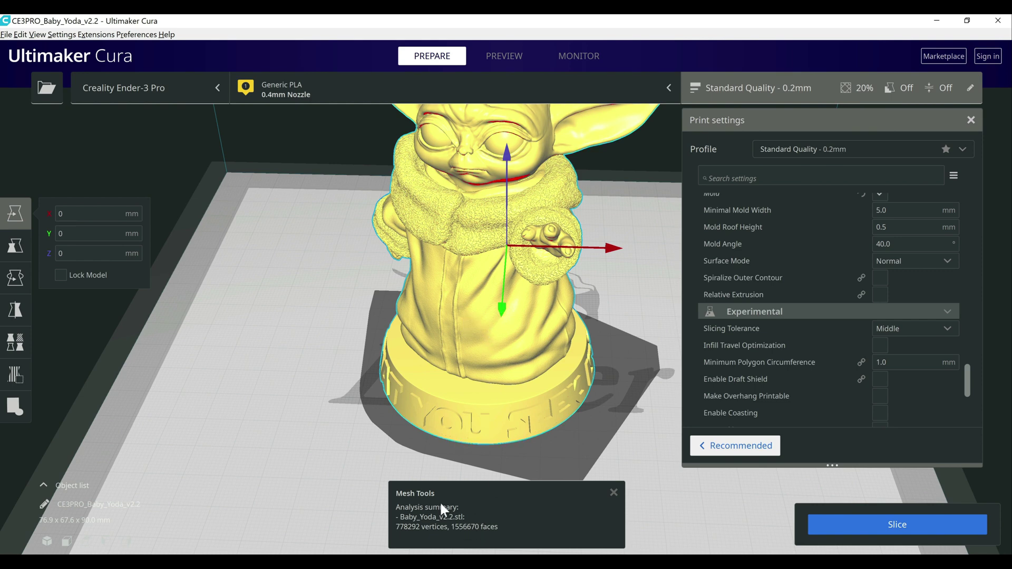
# Run Check mesh from Mesh Tools on the Baby Yoda model
pyautogui.rightClick(465, 343)
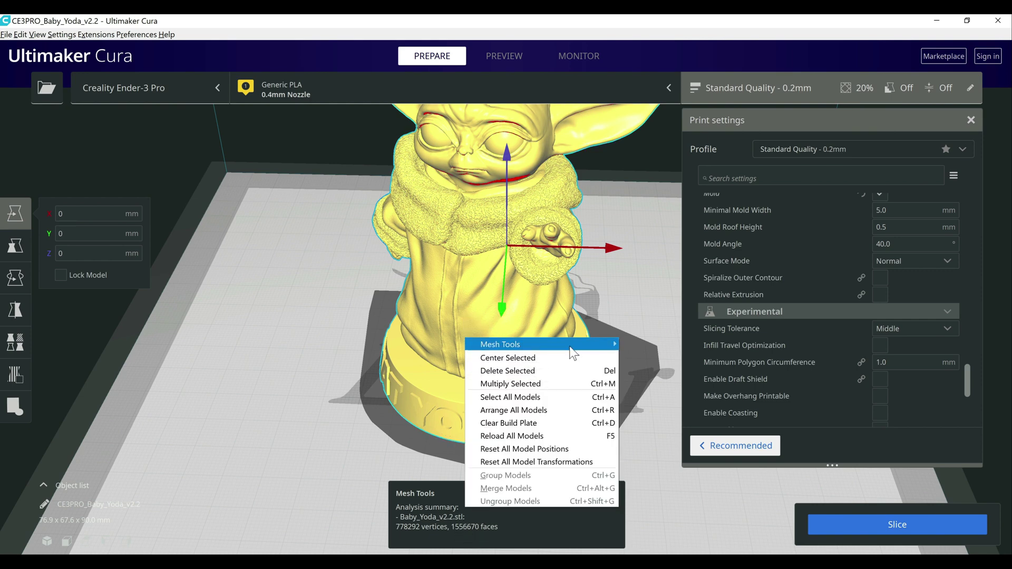
pyautogui.moveTo(580, 345)
pyautogui.click(667, 387)
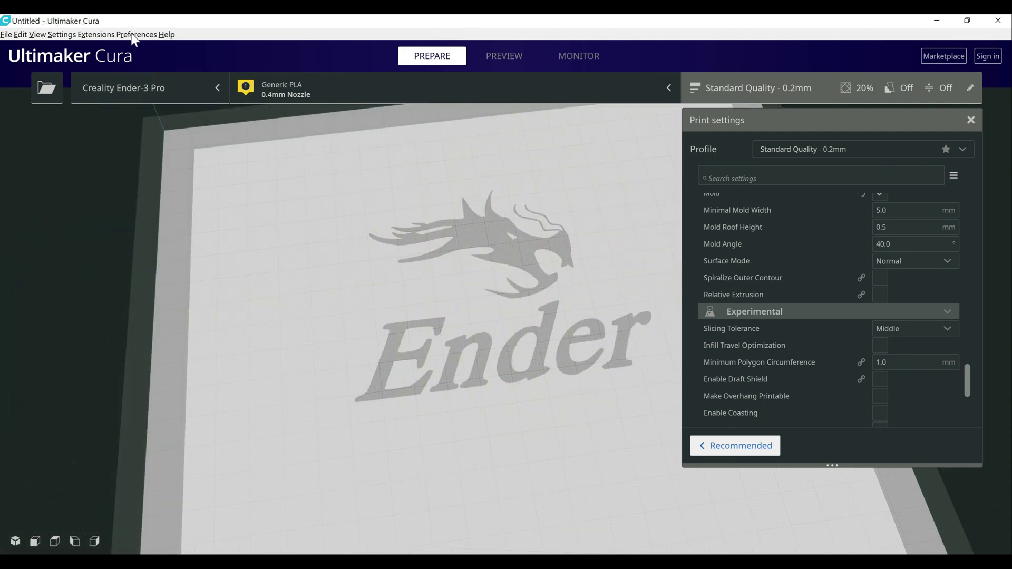
# Add a Calibration Cube to the empty build plate with the Part for calibration extension
pyautogui.click(135, 35)
pyautogui.click(135, 35)
pyautogui.click(103, 35)
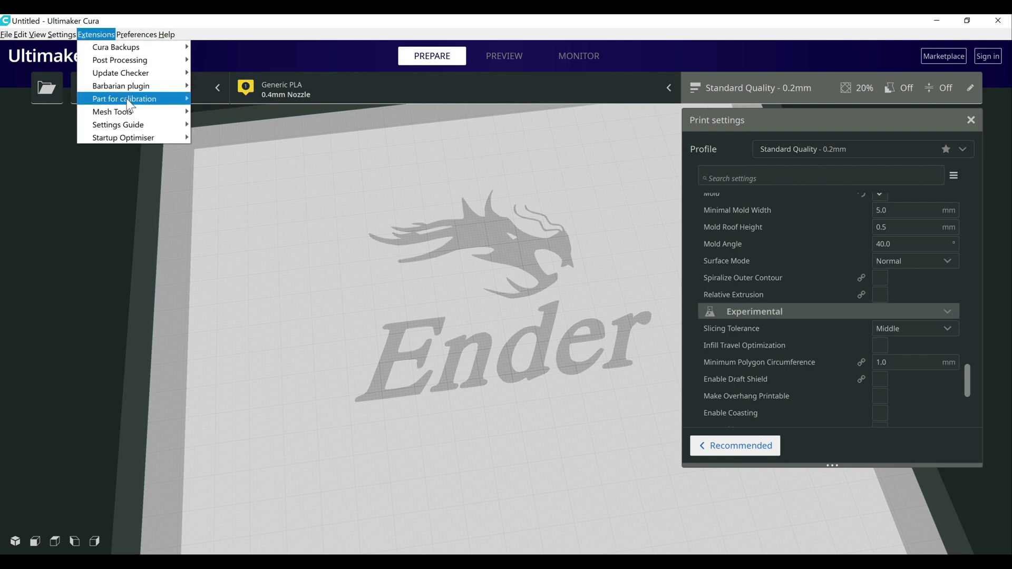
pyautogui.moveTo(129, 104)
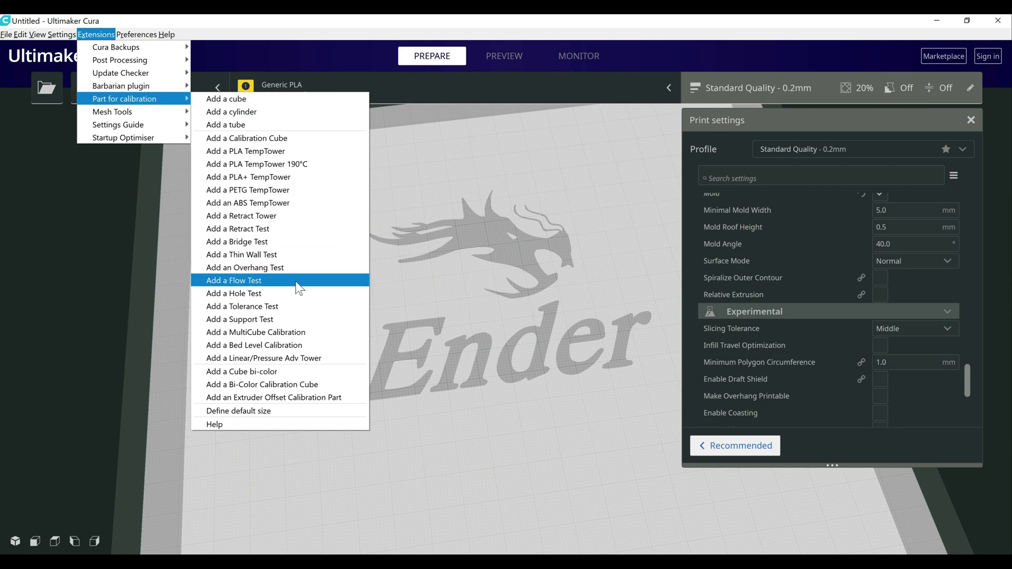
pyautogui.click(275, 138)
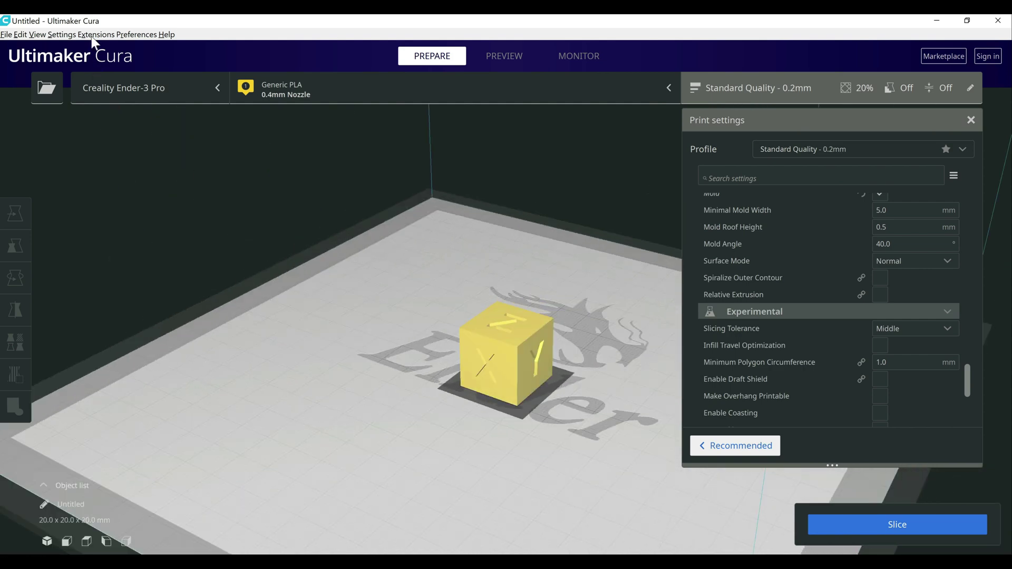
# Add a PLA TempTower 190°C from Part for calibration and select the tower
pyautogui.click(95, 35)
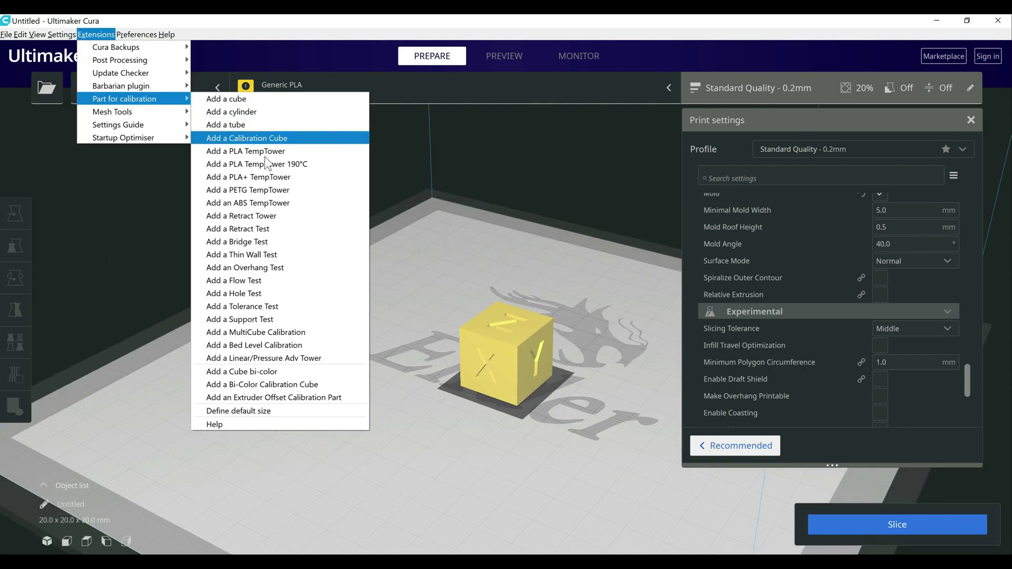
pyautogui.click(262, 163)
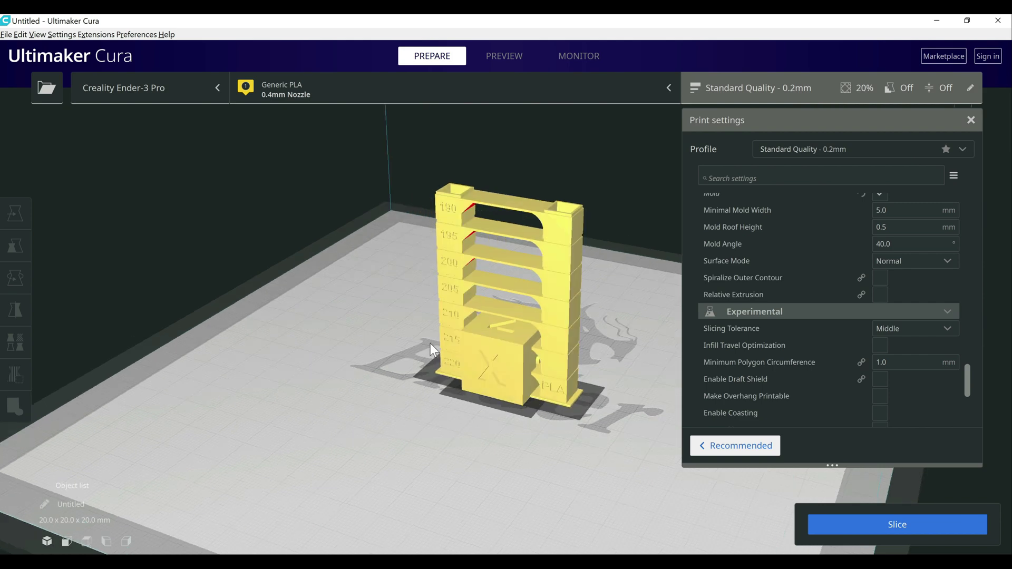
pyautogui.click(450, 221)
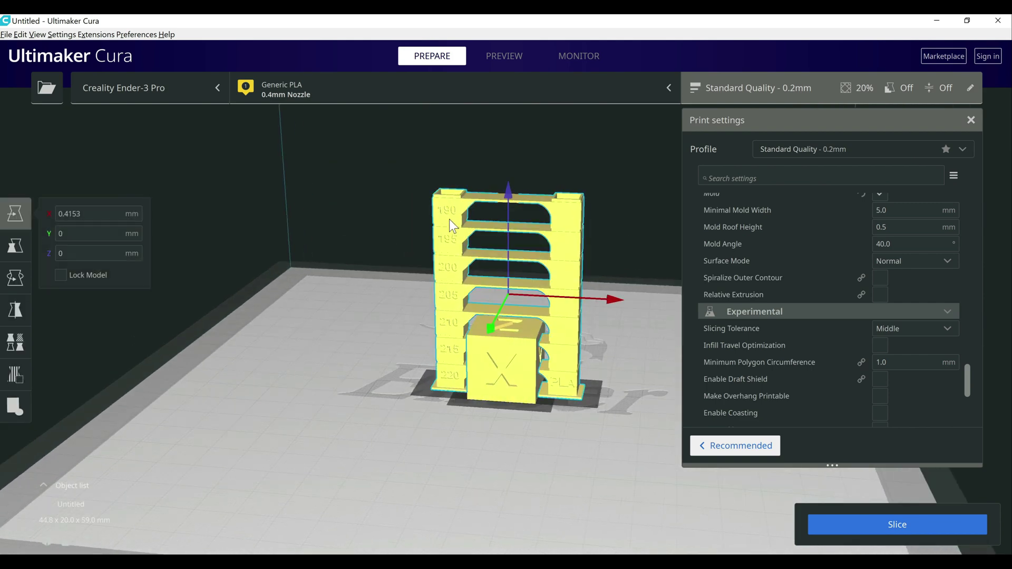
# Delete the temperature tower and the calibration cube from the build plate
pyautogui.rightClick(451, 288)
pyautogui.click(485, 324)
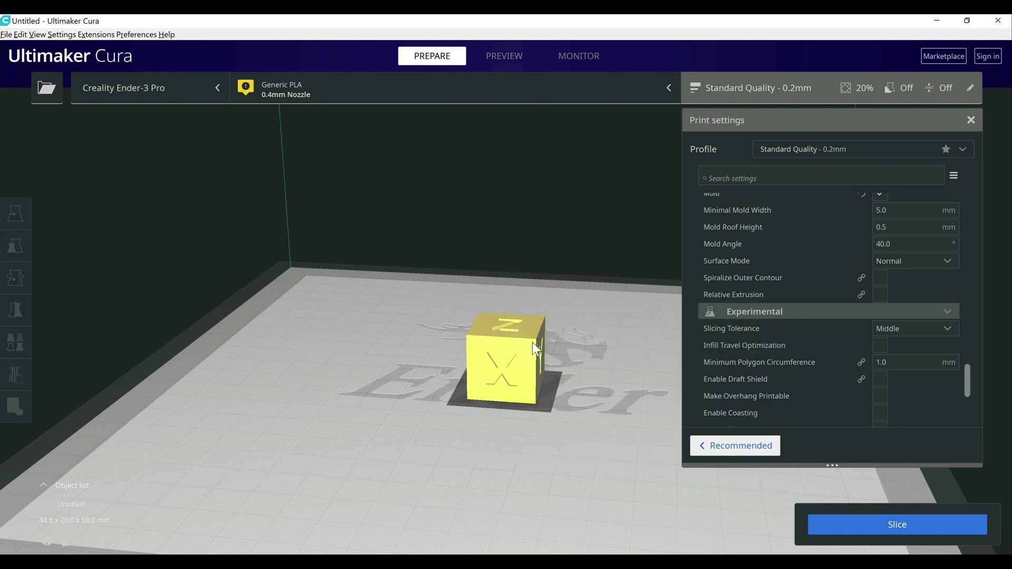
pyautogui.rightClick(530, 344)
pyautogui.click(556, 373)
# Add a Retract Test from Part for calibration and select it on the build plate
pyautogui.click(97, 35)
pyautogui.moveTo(135, 102)
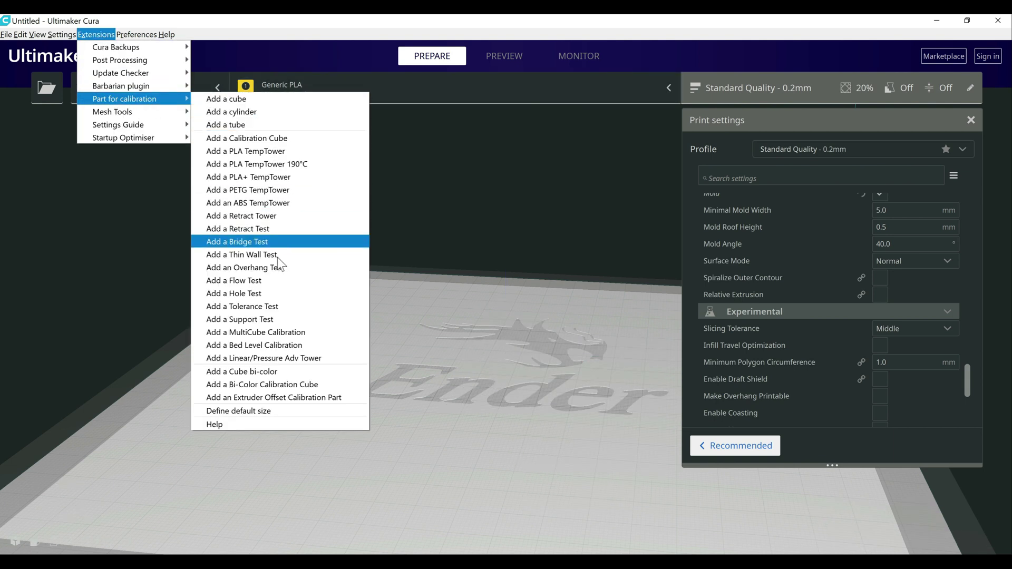
pyautogui.click(258, 235)
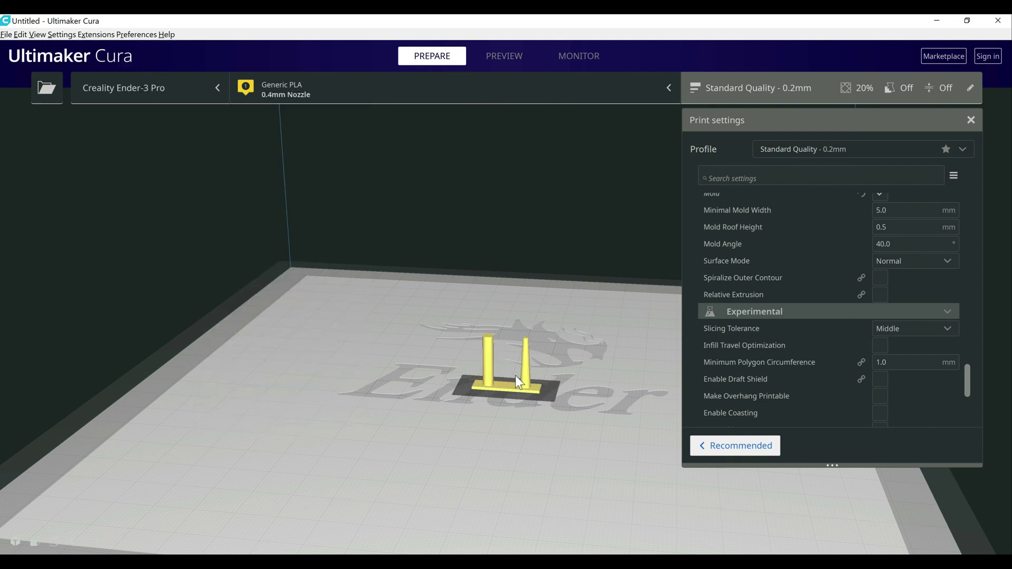
pyautogui.click(492, 359)
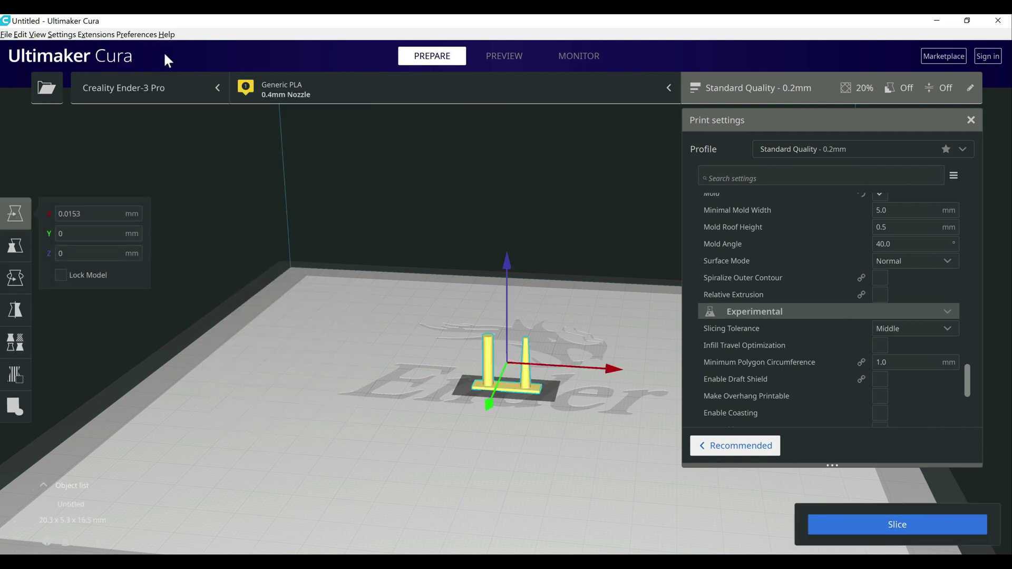
# Add a Bed Level Calibration part to the build plate alongside the retraction test
pyautogui.click(96, 34)
pyautogui.moveTo(121, 100)
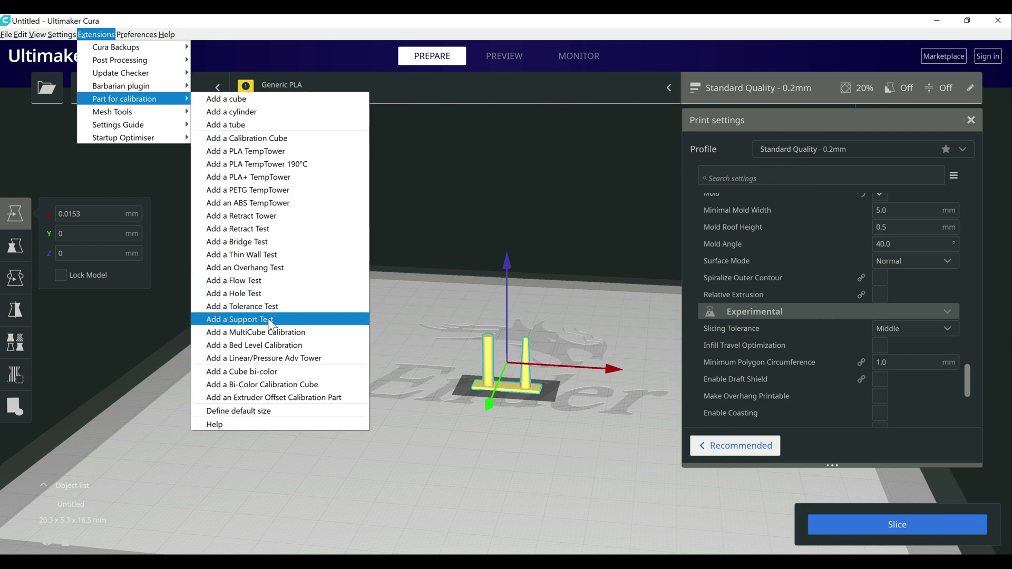
pyautogui.click(270, 346)
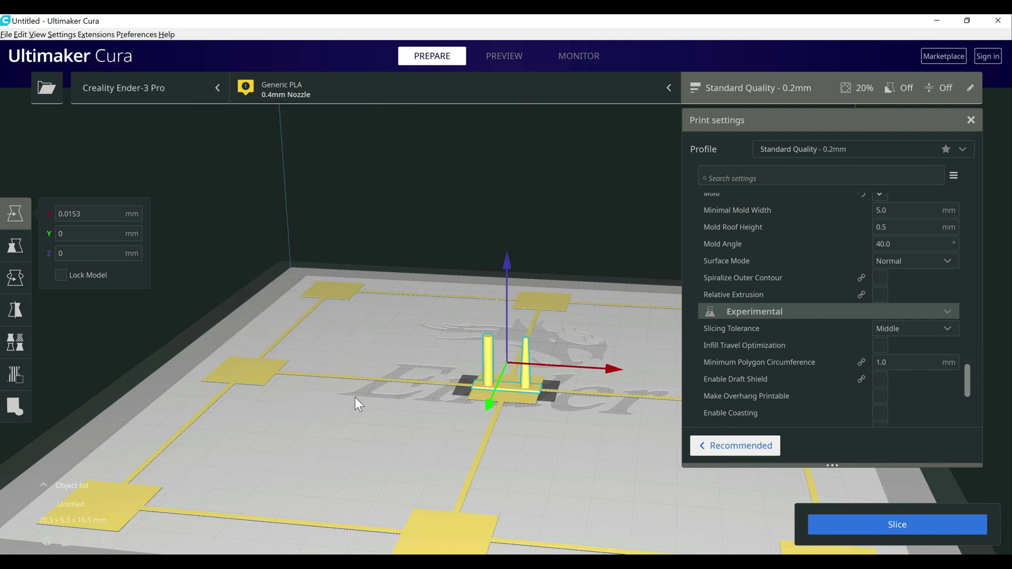
# Delete the bed level calibration and retraction test parts so the build plate is empty
pyautogui.moveTo(418, 393); pyautogui.dragTo(479, 369, button='right')
pyautogui.click(479, 369)
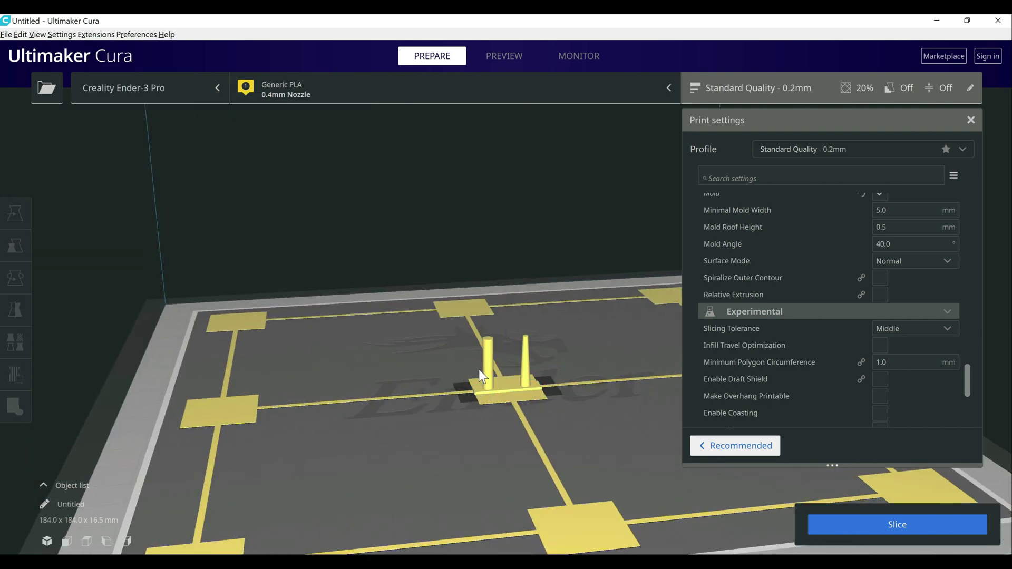
pyautogui.click(495, 399)
pyautogui.press('Delete')
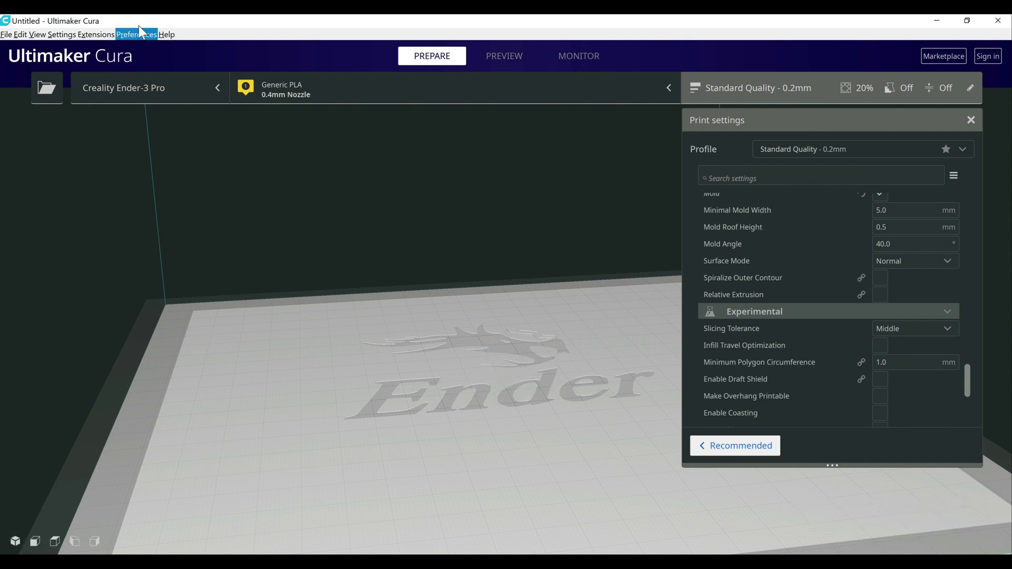
pyautogui.click(96, 34)
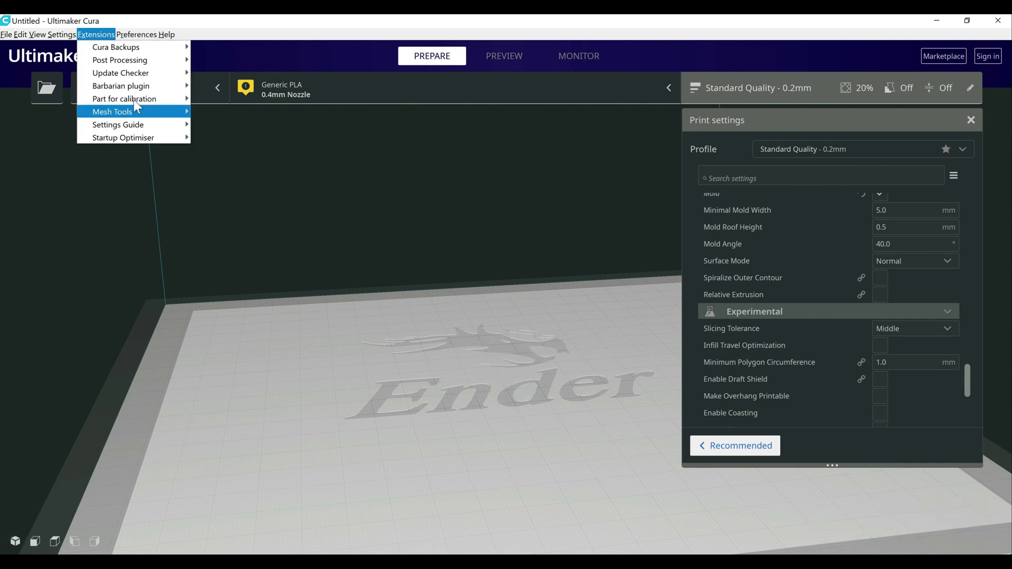
pyautogui.moveTo(158, 104)
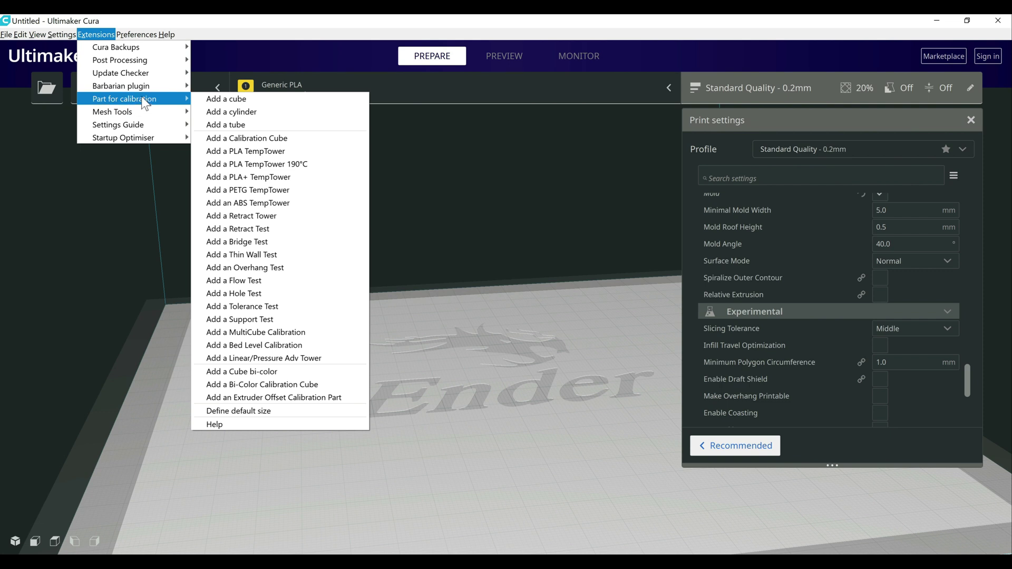
pyautogui.click(147, 18)
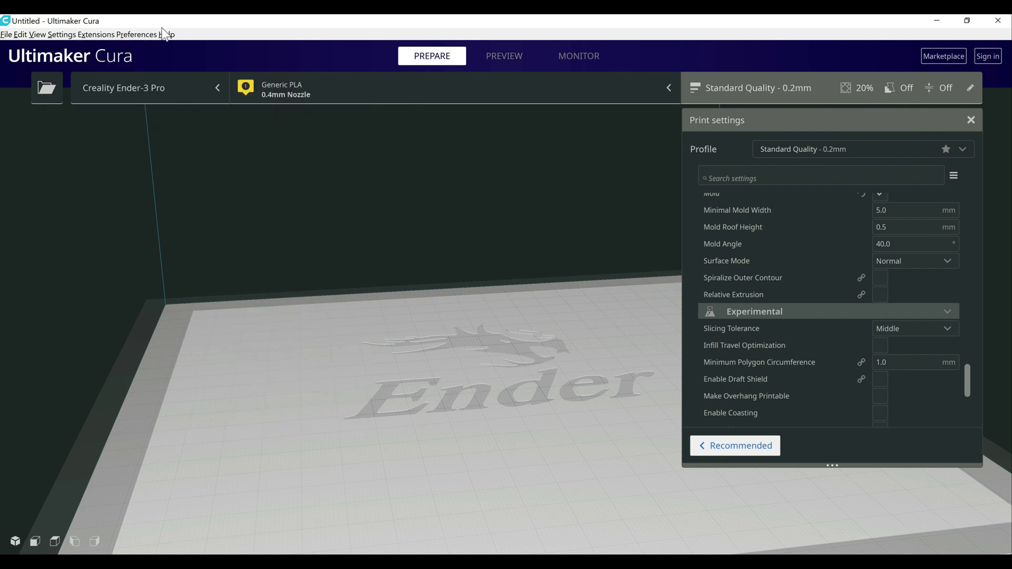
pyautogui.scroll(1, 302, 71)
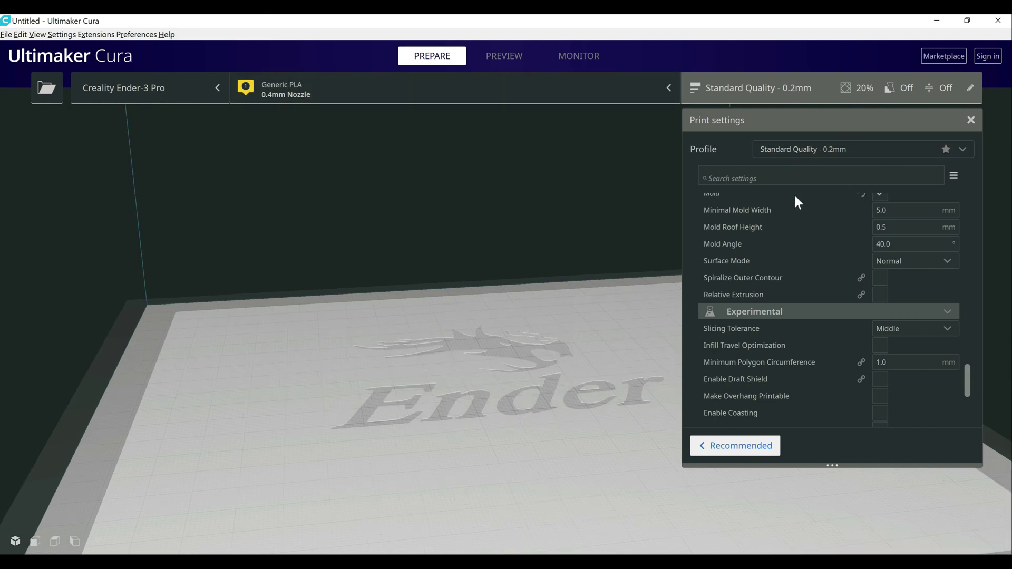
# Open the Settings Guide extension and display its article on Support Line Width
pyautogui.click(144, 35)
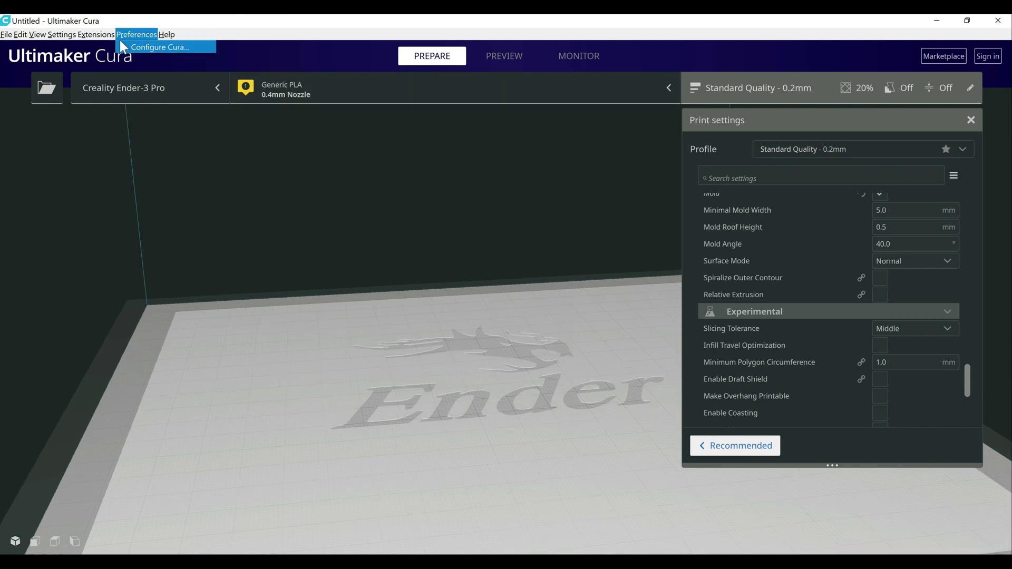
pyautogui.moveTo(102, 35)
pyautogui.moveTo(137, 125)
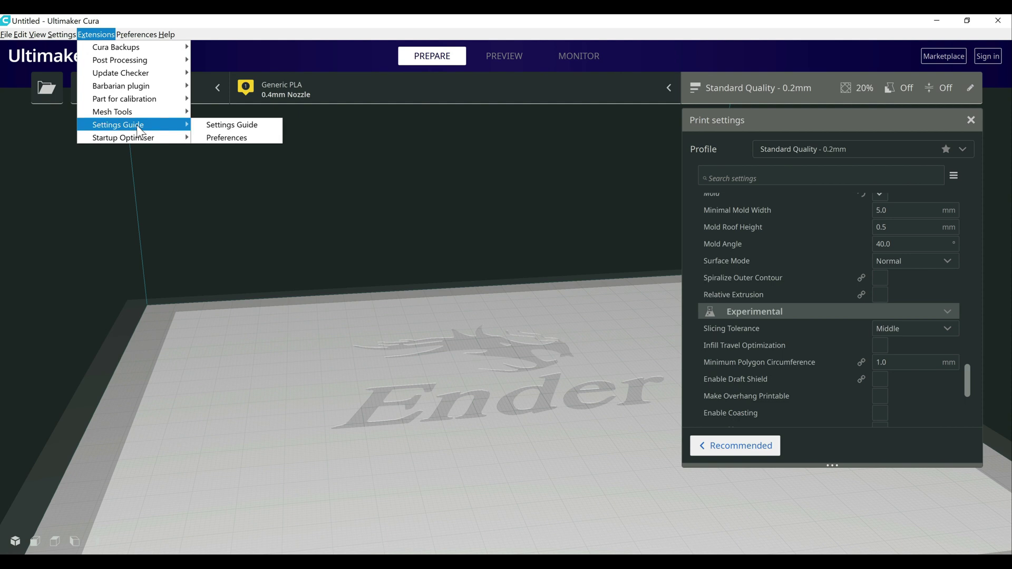
pyautogui.click(234, 125)
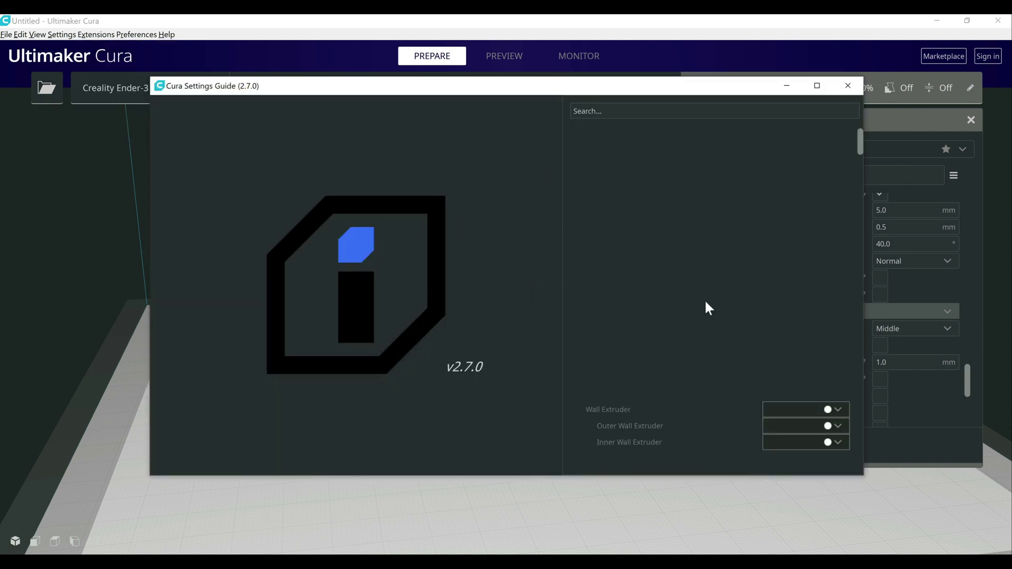
pyautogui.click(637, 296)
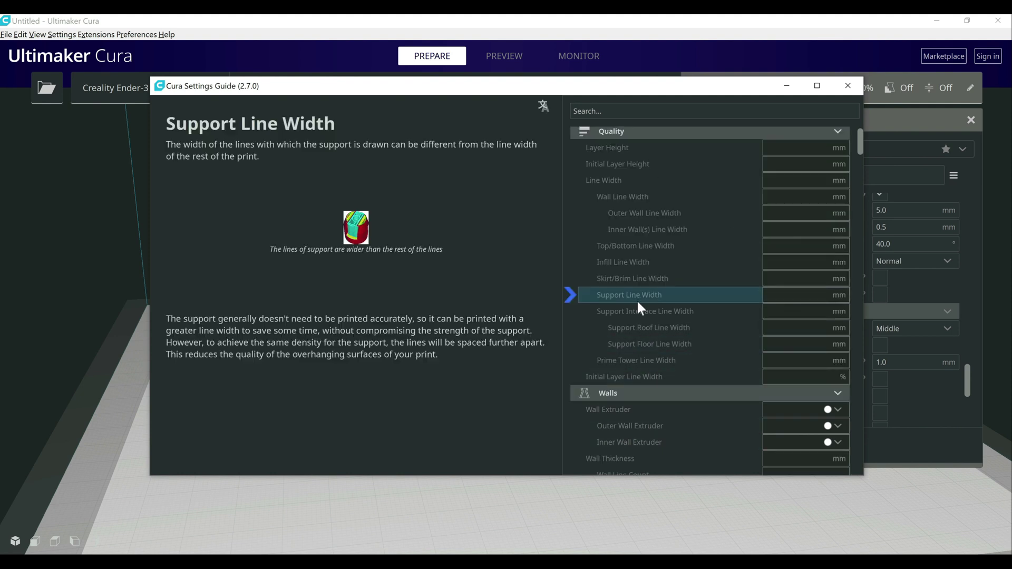
# Browse the guide's articles on Inner Wall(s) Line Width, Prime Tower Line Width, Compensate Outer Wall Overlaps and Fill Gaps Between Walls, then close the guide
pyautogui.click(611, 227)
pyautogui.scroll(-1, 614, 243)
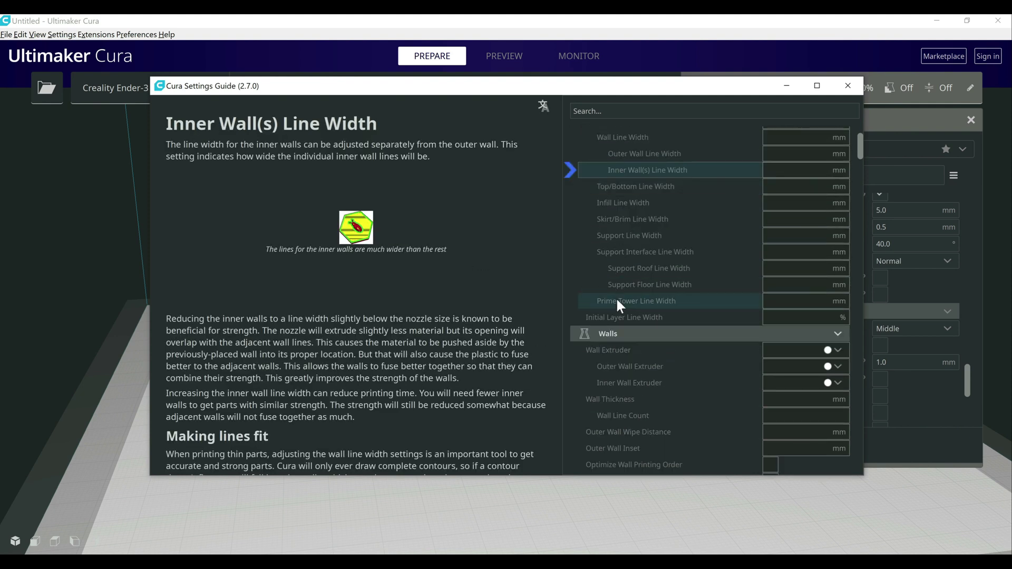
pyautogui.click(617, 300)
pyautogui.scroll(-3, 637, 356)
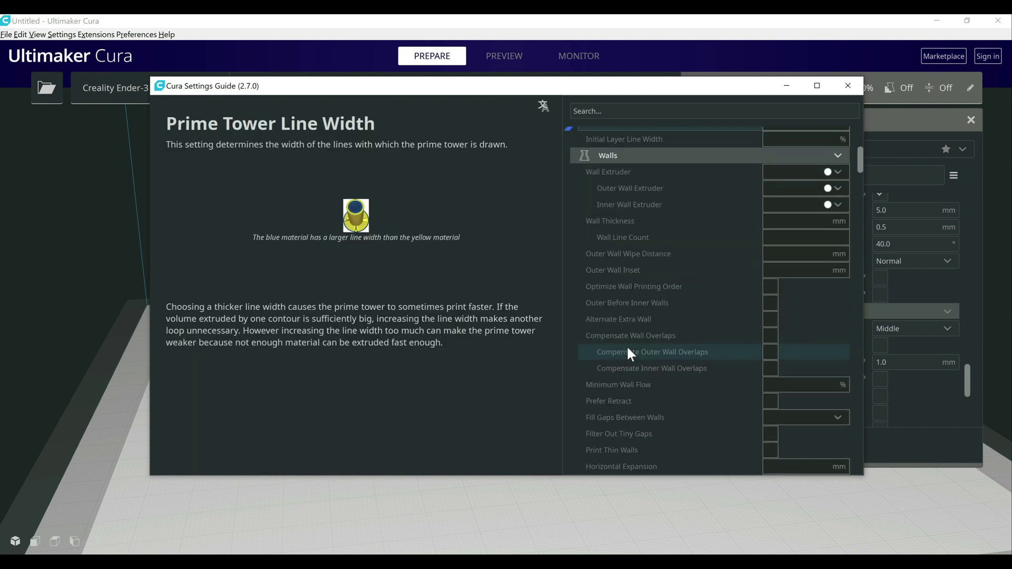
pyautogui.click(627, 351)
pyautogui.scroll(-1, 368, 331)
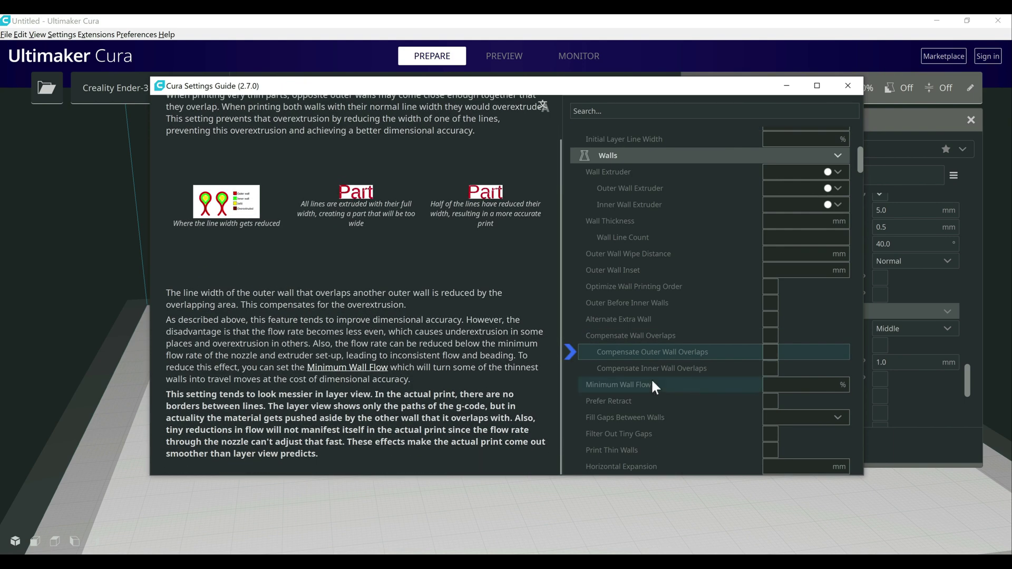
pyautogui.scroll(-1, 633, 385)
pyautogui.click(616, 385)
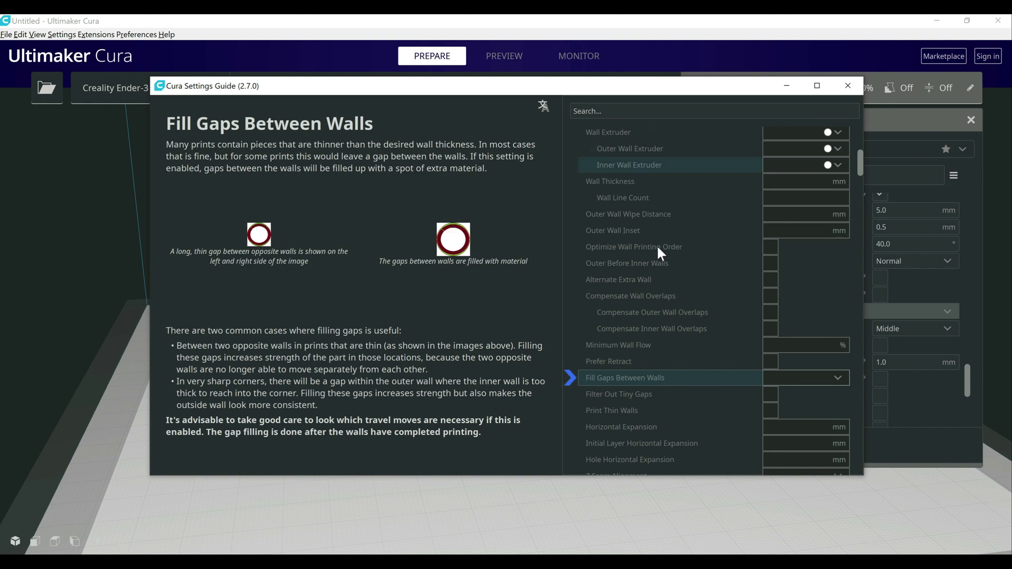
pyautogui.scroll(7, 662, 271)
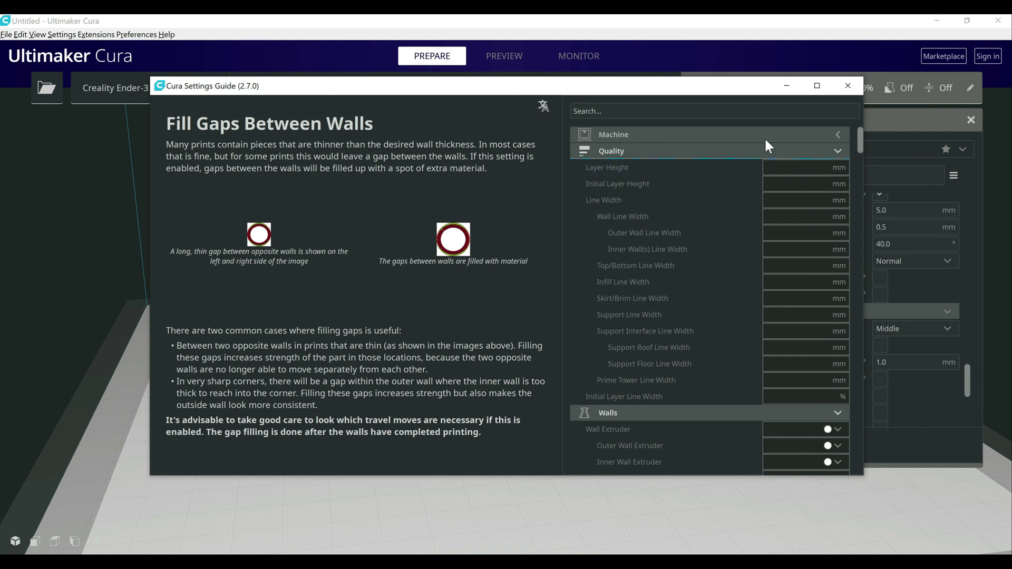
pyautogui.click(849, 89)
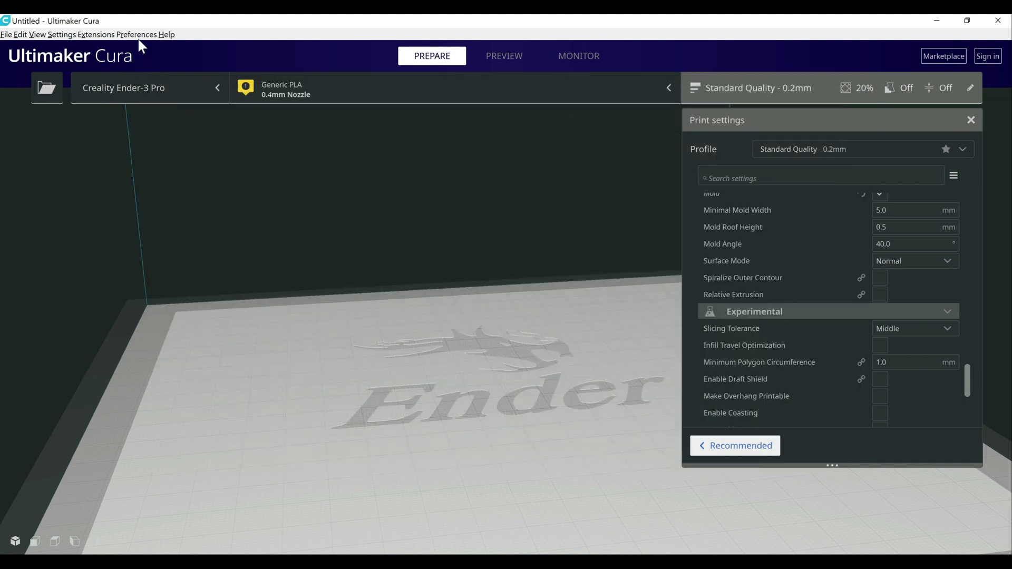
# View the Settings Guide preferences, including the option for showing articles in setting tooltips, and close the window
pyautogui.click(100, 34)
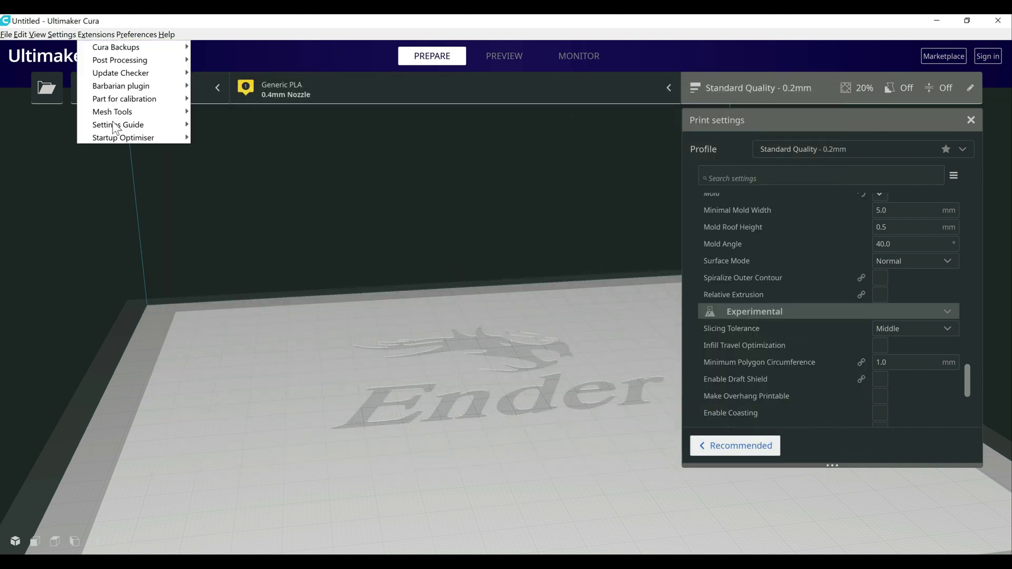
pyautogui.moveTo(118, 127)
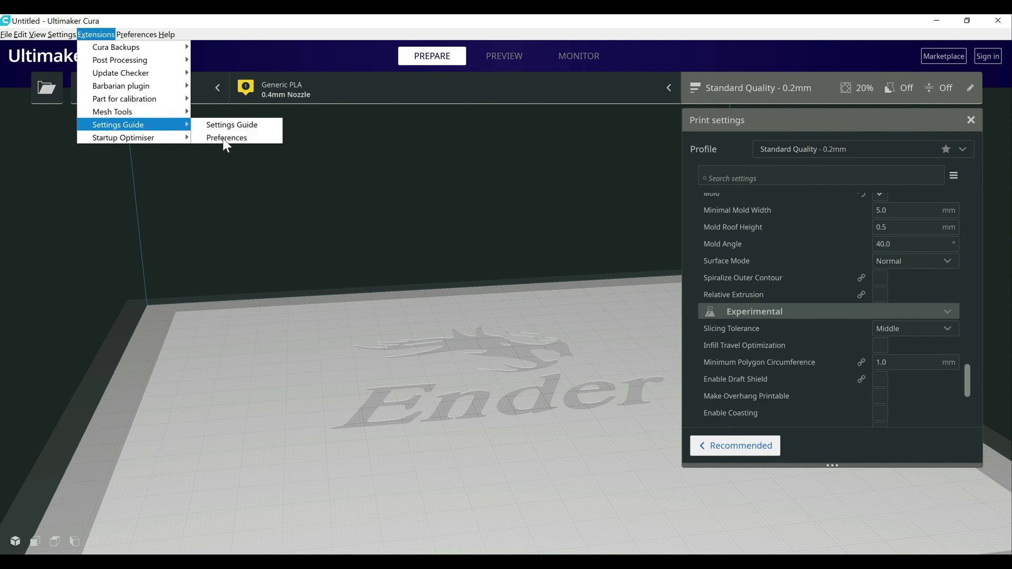
pyautogui.click(256, 140)
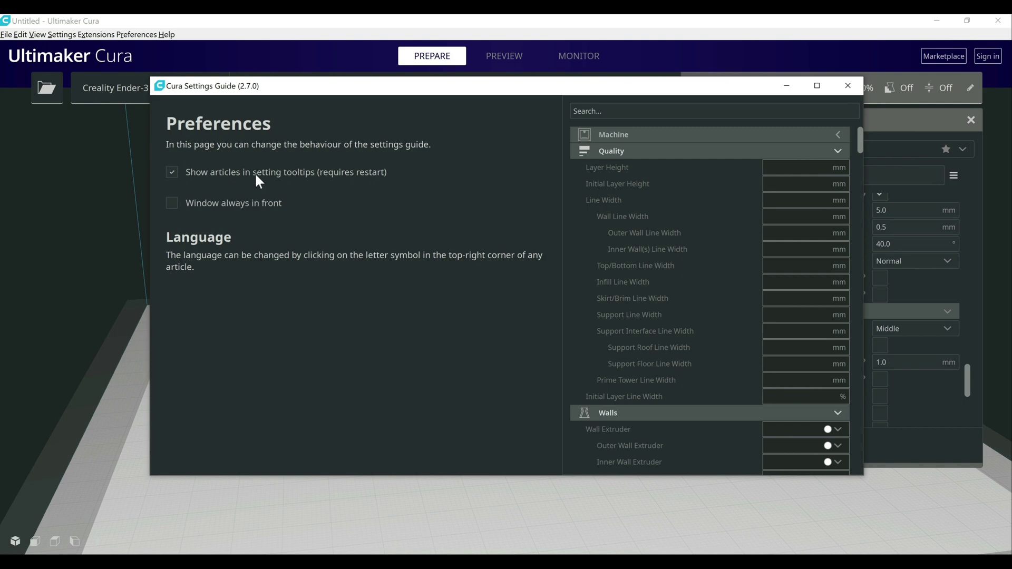
pyautogui.click(848, 86)
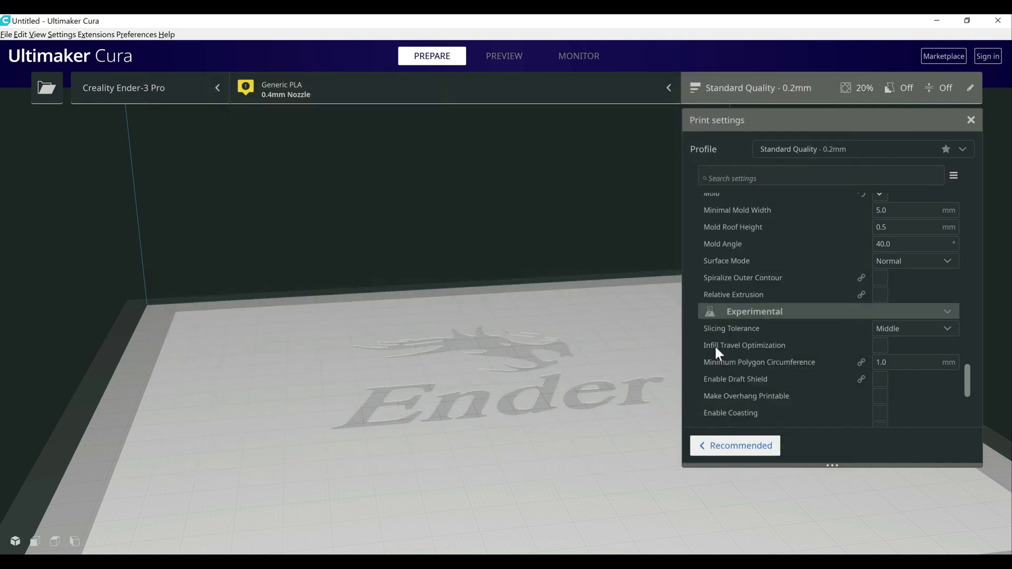
# Read the guide tooltips in the print settings for Surface Mode, Minimal Mold Width, Overhanging Wall Speed, Wipe Nozzle Between Layers and Skin Expand Distance
pyautogui.moveTo(716, 343)
pyautogui.moveTo(724, 259)
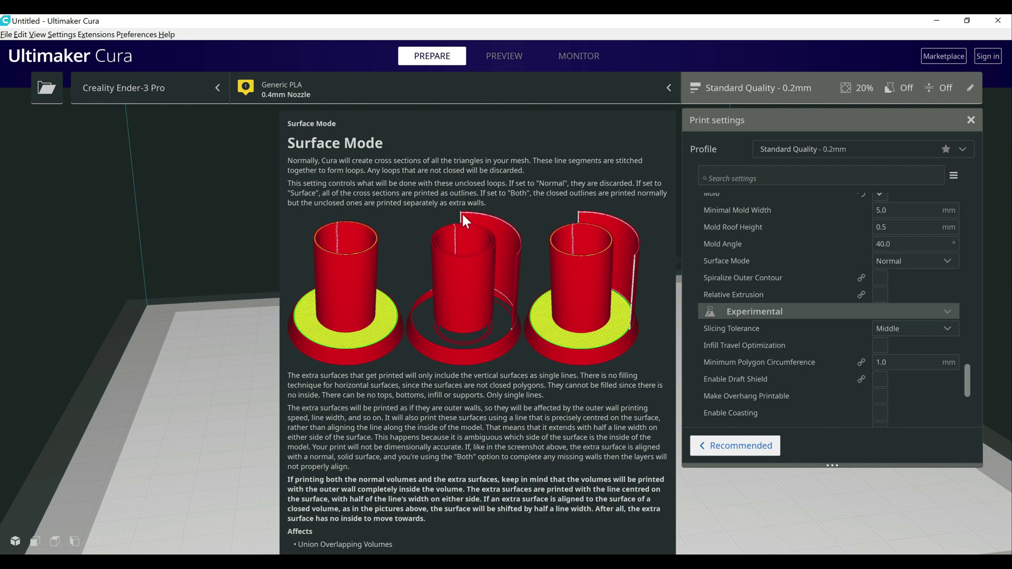
pyautogui.scroll(2, 730, 241)
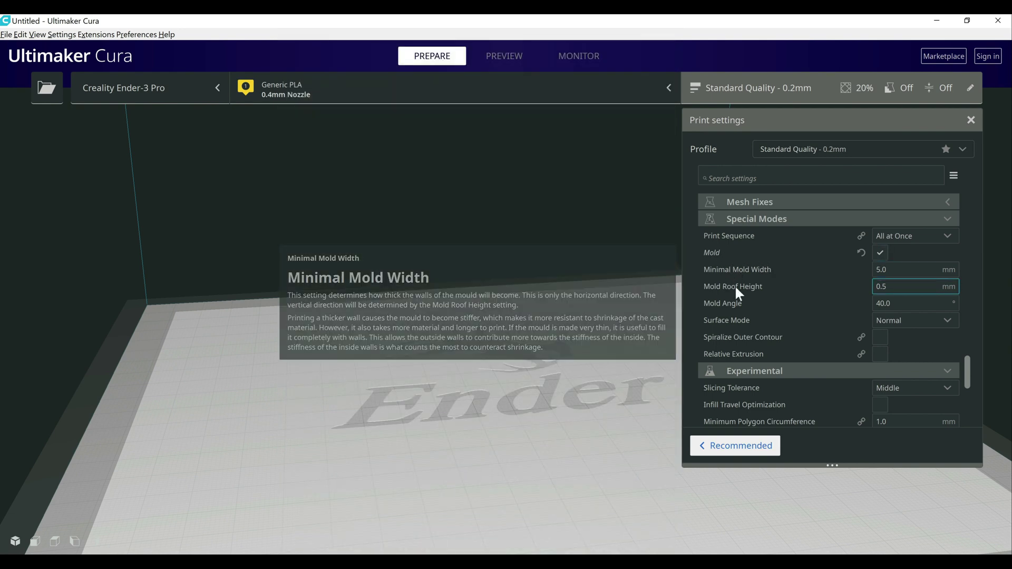
pyautogui.scroll(-3, 736, 293)
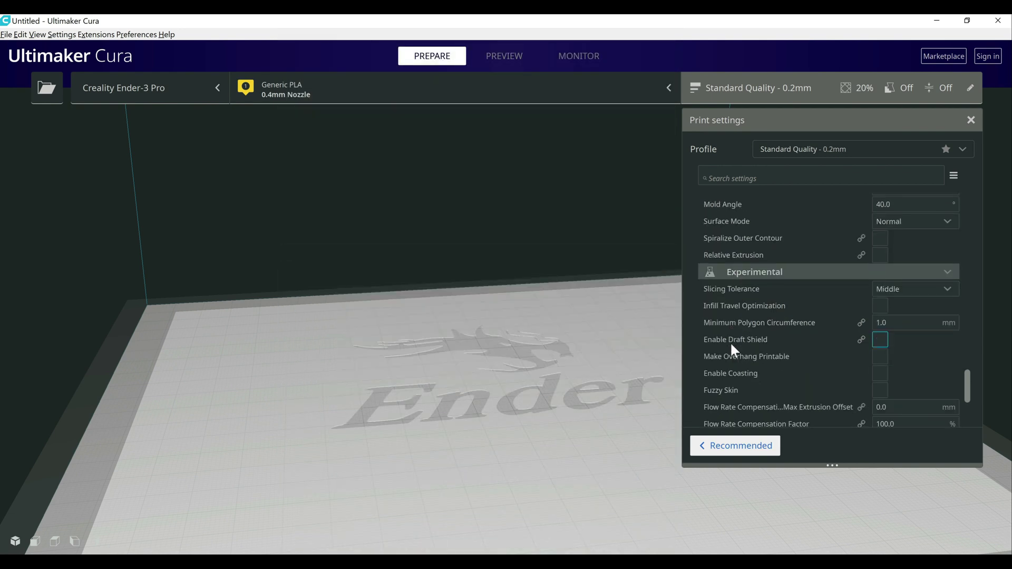
pyautogui.scroll(-3, 731, 341)
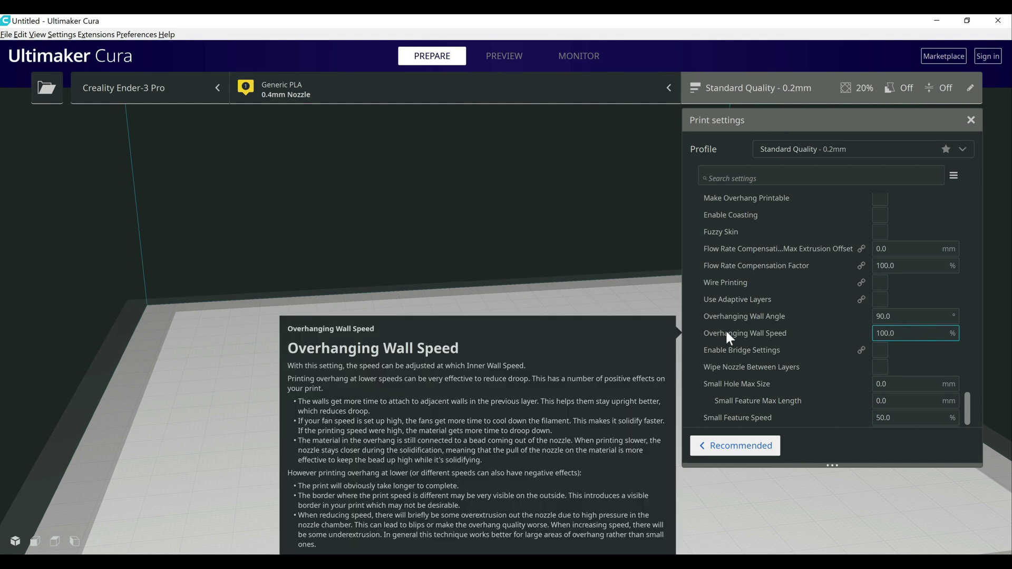
pyautogui.scroll(-1, 728, 332)
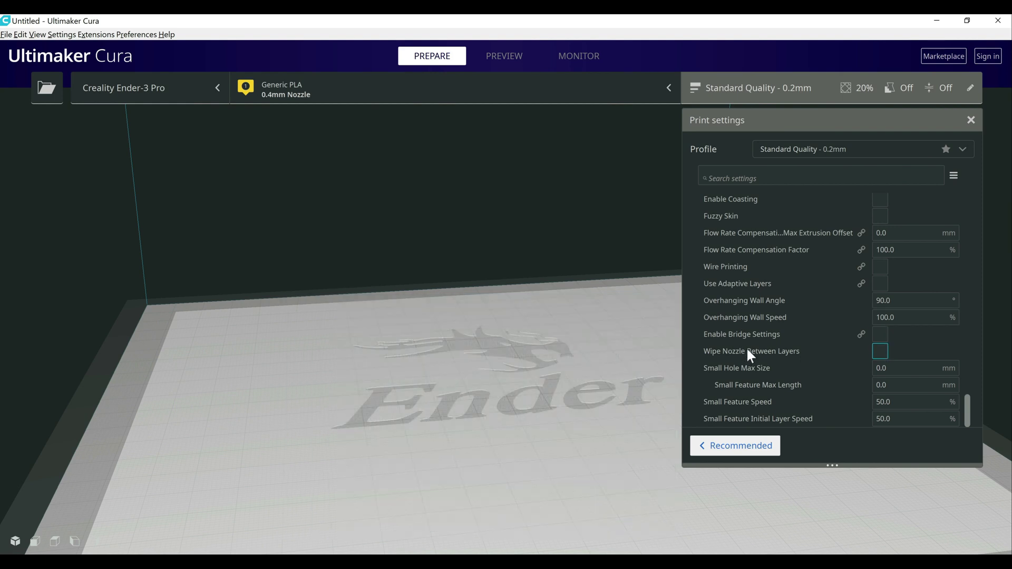
pyautogui.moveTo(749, 351)
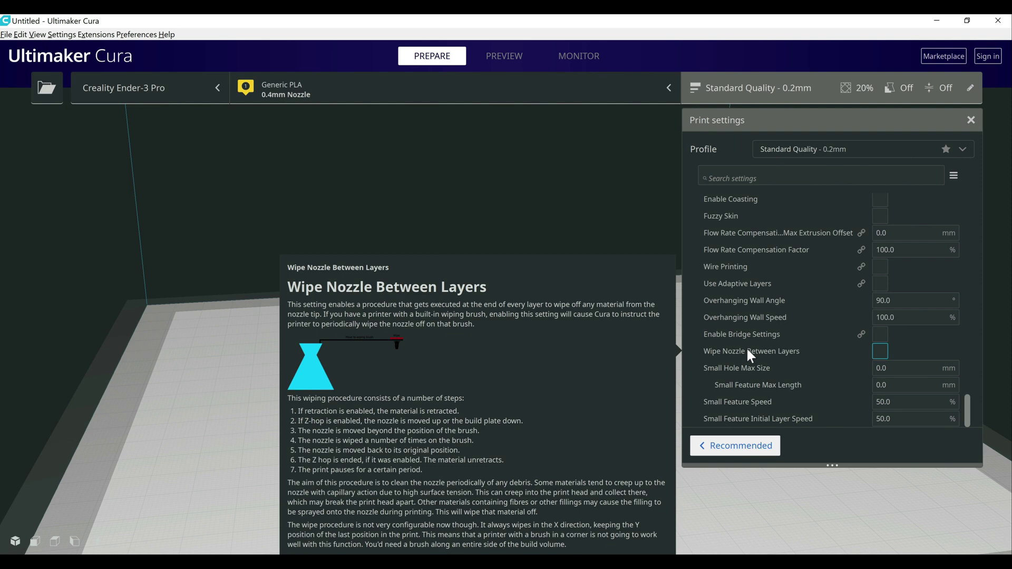
pyautogui.scroll(3, 783, 221)
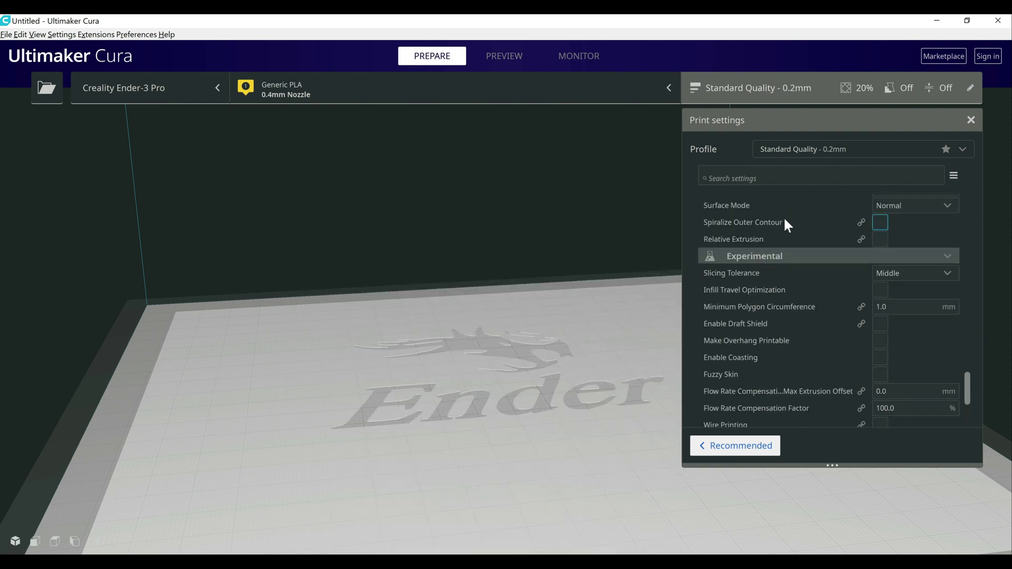
pyautogui.scroll(10, 784, 217)
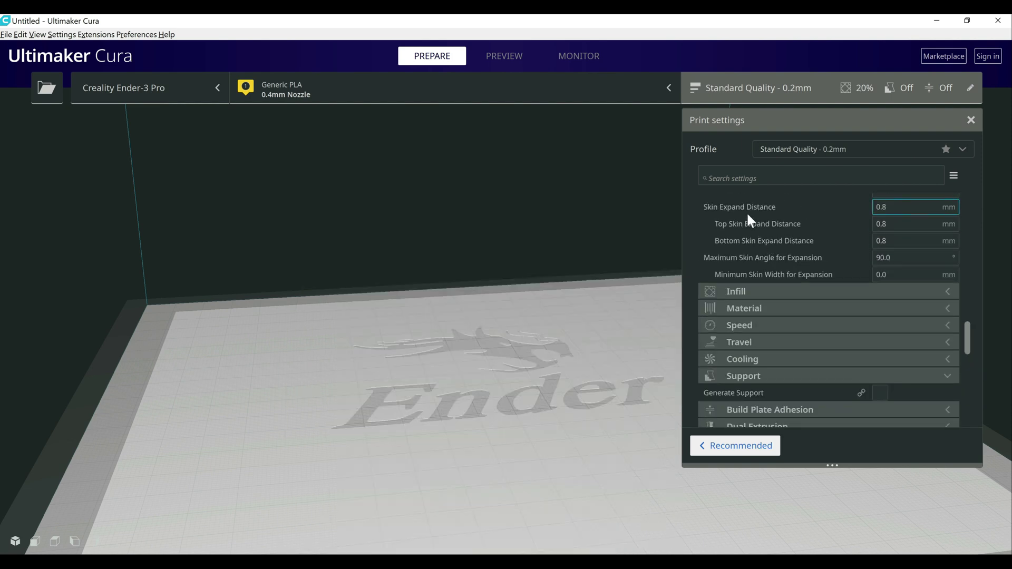
pyautogui.moveTo(751, 219)
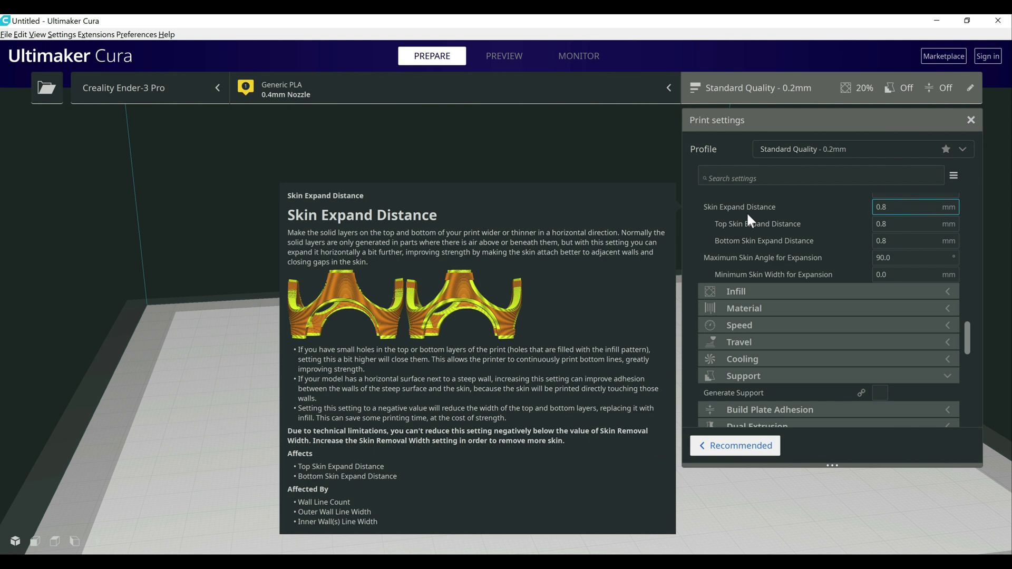